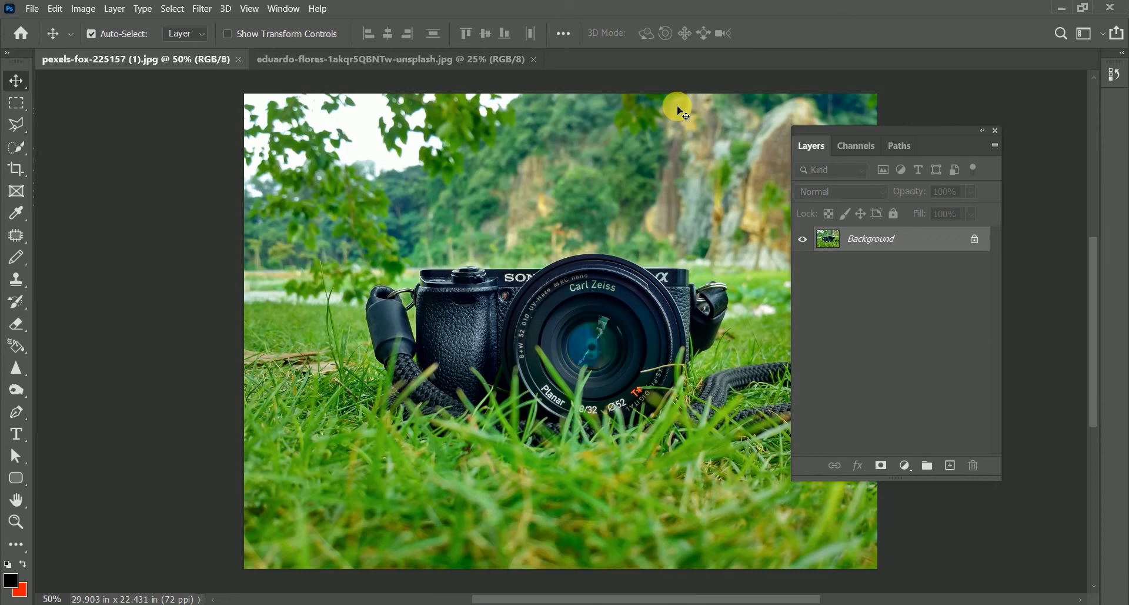
Switch to the photo of the man lying on the road and duplicate its Background layer
{"action": "key", "text": "h"}
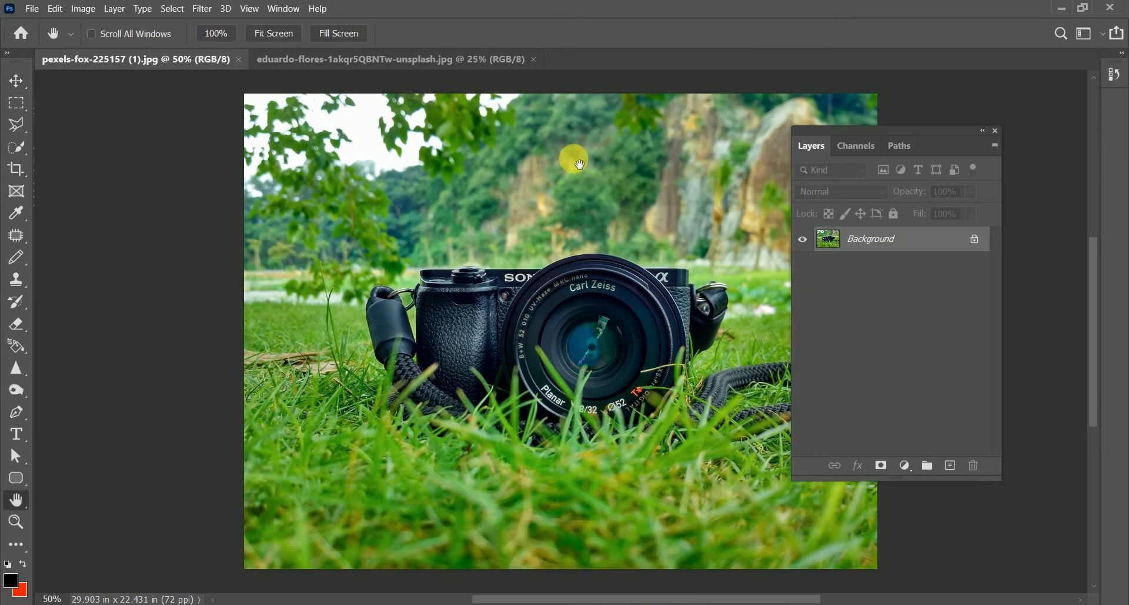
{"action": "left_click_drag", "start_coordinate": [534, 270], "coordinate": [373, 263]}
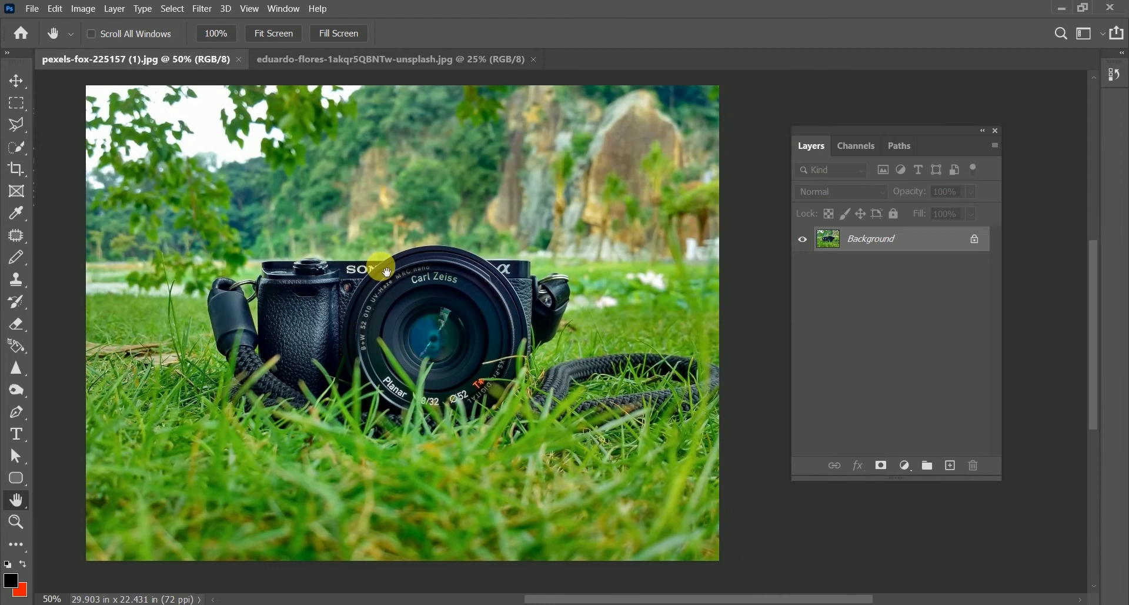
{"action": "left_click", "coordinate": [402, 61]}
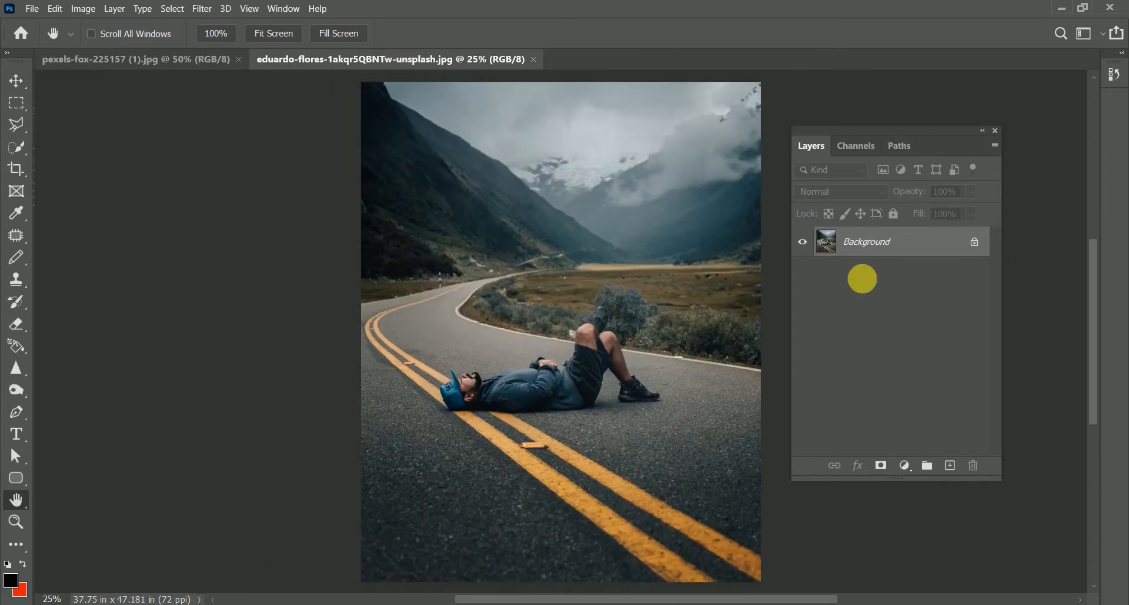
{"action": "left_click_drag", "start_coordinate": [936, 246], "coordinate": [950, 465]}
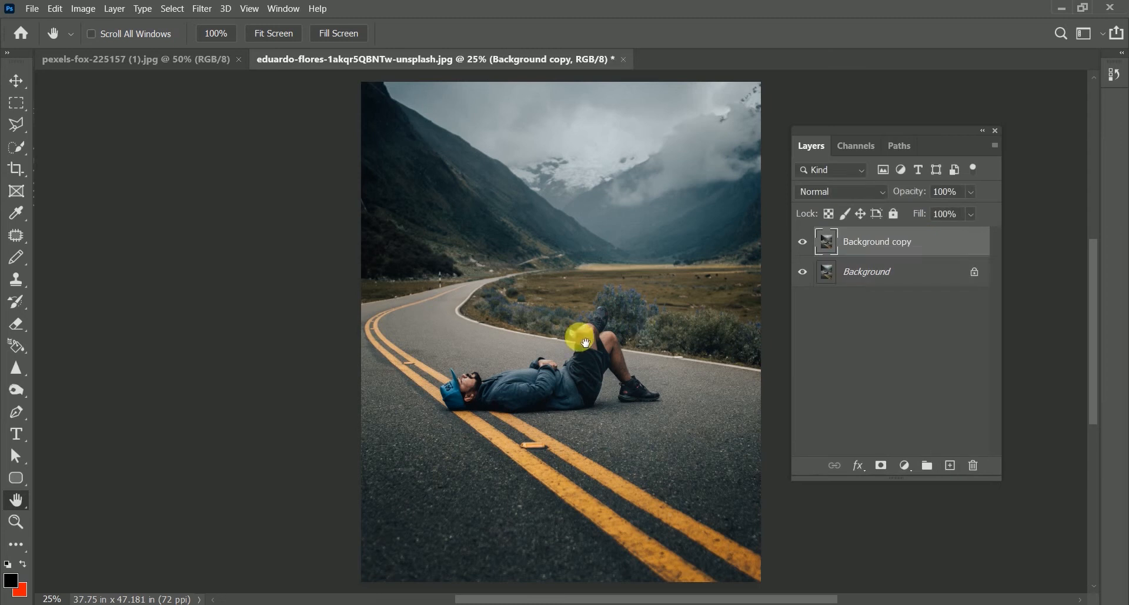
Copy the duplicated road layer into the camera photo and position it so the man lies across the camera
{"action": "key", "text": "v"}
{"action": "left_click_drag", "start_coordinate": [547, 305], "coordinate": [435, 135]}
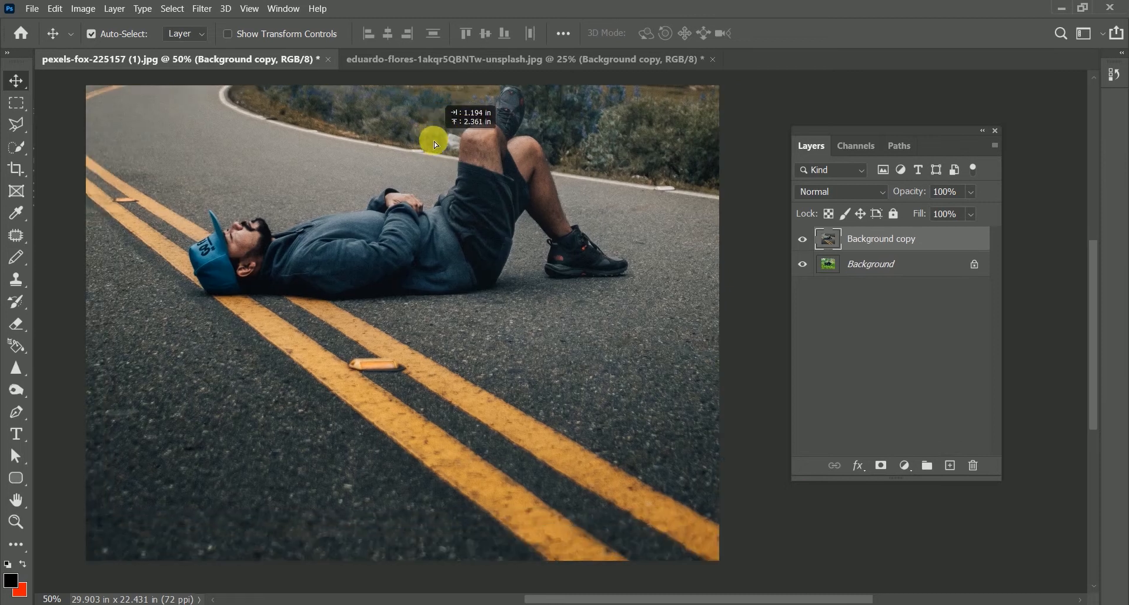
{"action": "left_click_drag", "start_coordinate": [435, 144], "coordinate": [432, 182]}
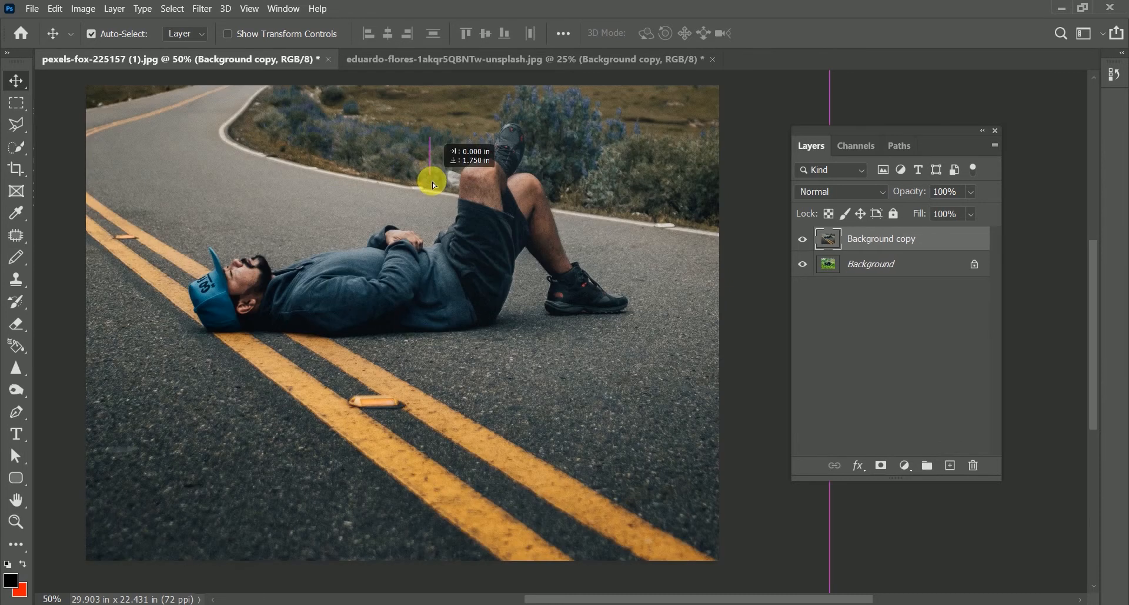
Select the man automatically with Select Subject and hide his surroundings with a layer mask
{"action": "left_click", "coordinate": [12, 151]}
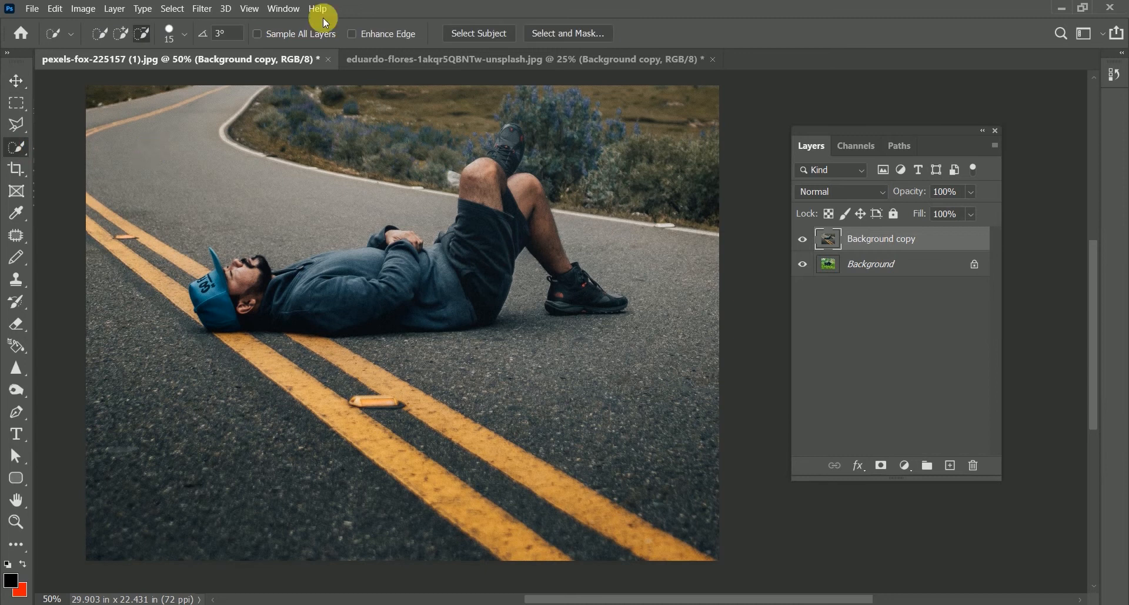
{"action": "left_click", "coordinate": [491, 35]}
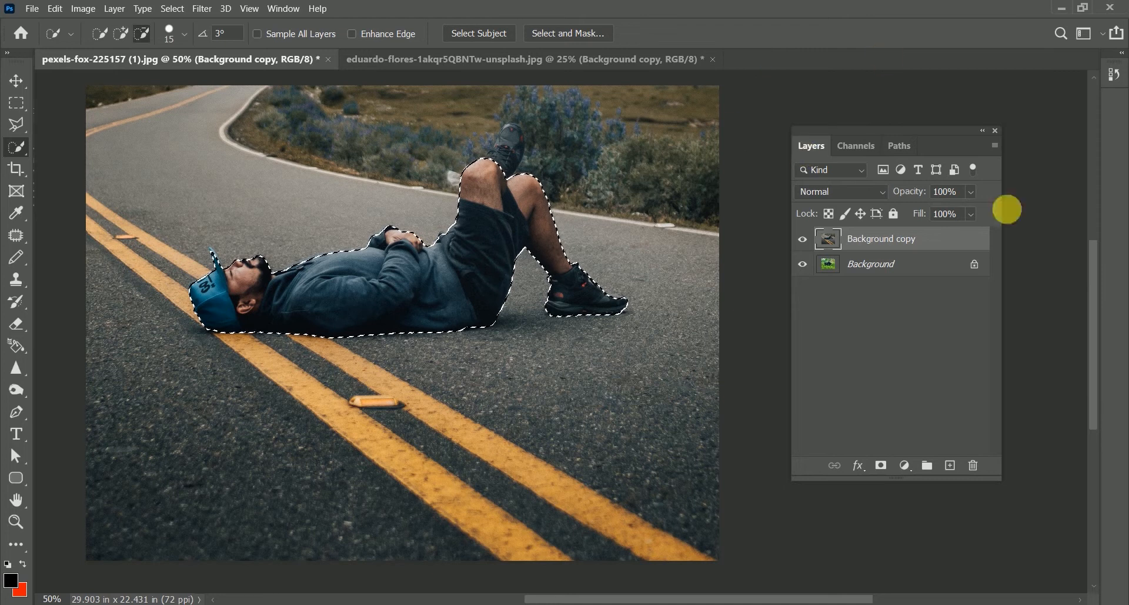
{"action": "left_click", "coordinate": [881, 467]}
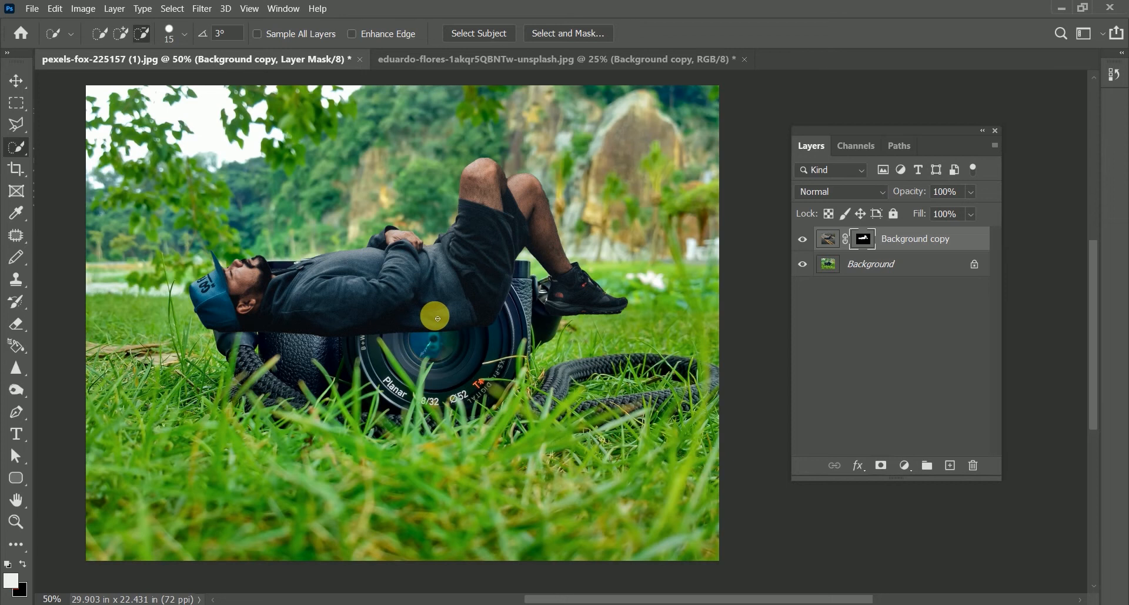
Move the cut-out man up above the camera and scale him proportionally to 70%
{"action": "key", "text": "v"}
{"action": "left_click_drag", "start_coordinate": [441, 272], "coordinate": [433, 192]}
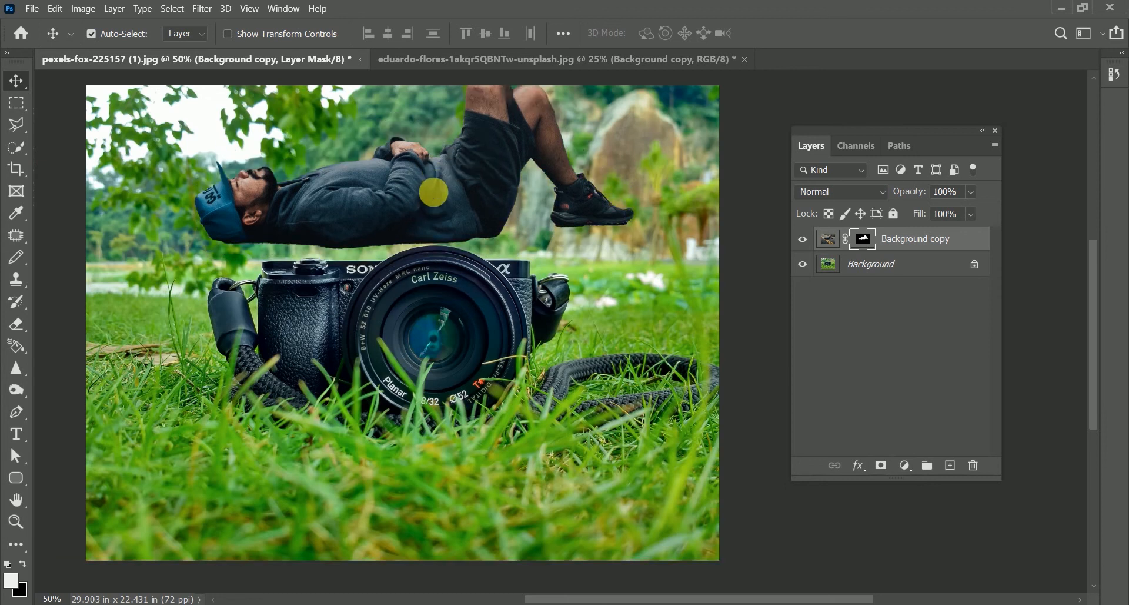
{"action": "key", "text": "ctrl+t"}
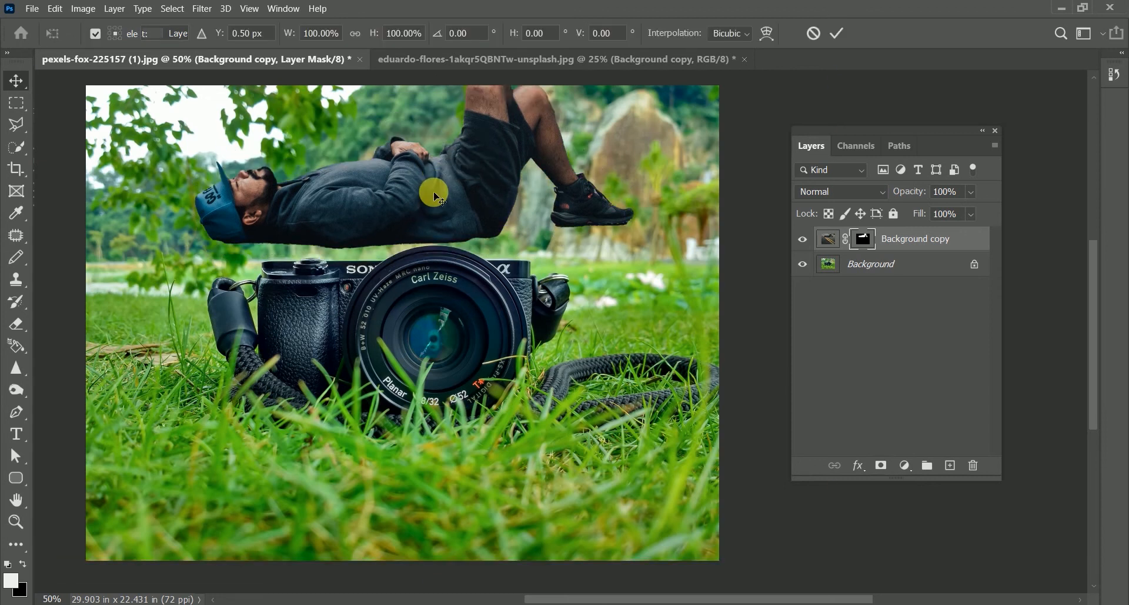
{"action": "left_click", "coordinate": [356, 33]}
{"action": "left_click_drag", "start_coordinate": [378, 34], "coordinate": [367, 35]}
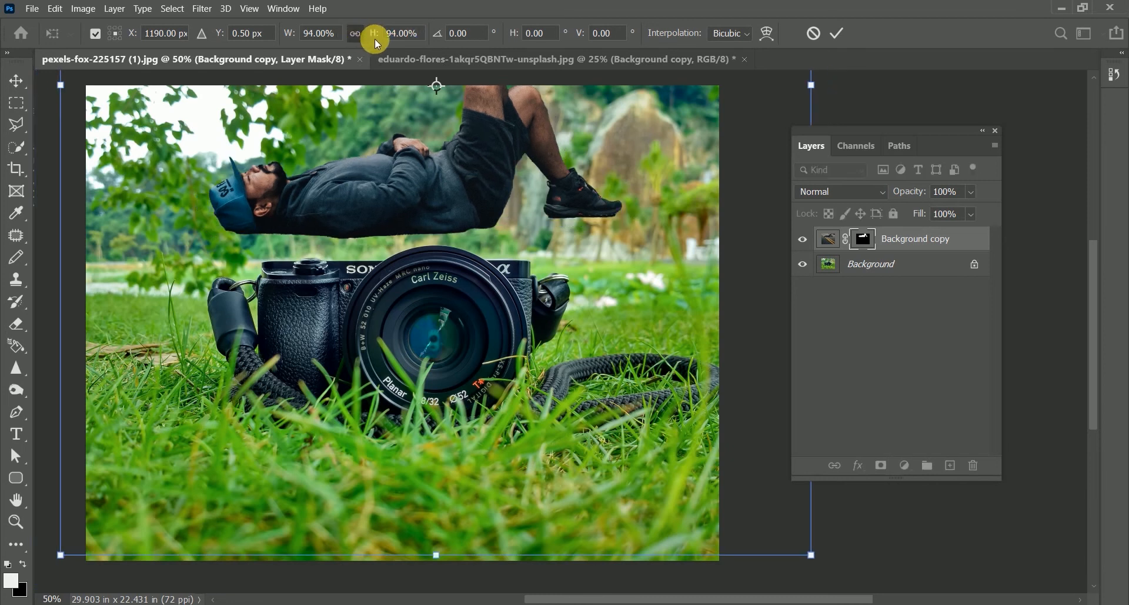
{"action": "left_click_drag", "start_coordinate": [376, 36], "coordinate": [365, 33]}
{"action": "left_click_drag", "start_coordinate": [383, 126], "coordinate": [381, 166]}
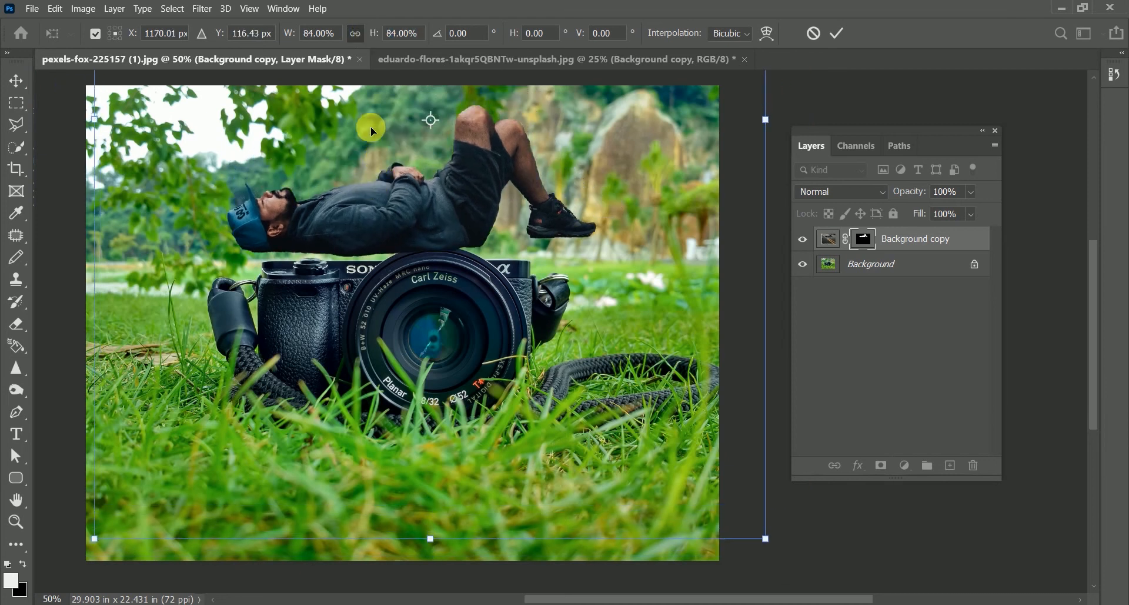
{"action": "left_click_drag", "start_coordinate": [375, 35], "coordinate": [365, 33]}
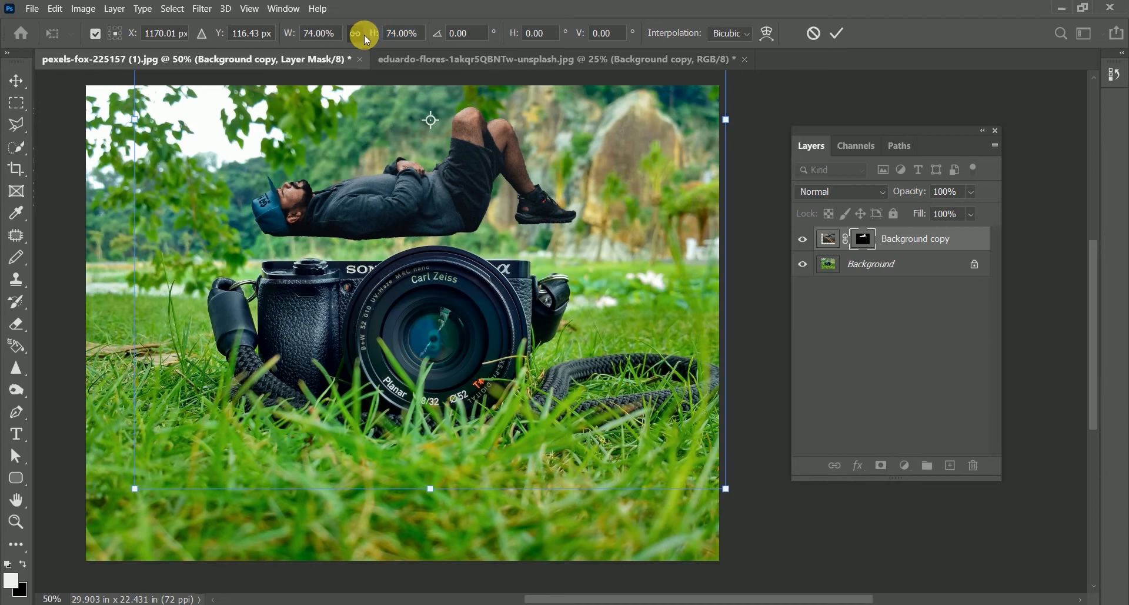
{"action": "left_click_drag", "start_coordinate": [383, 170], "coordinate": [386, 202]}
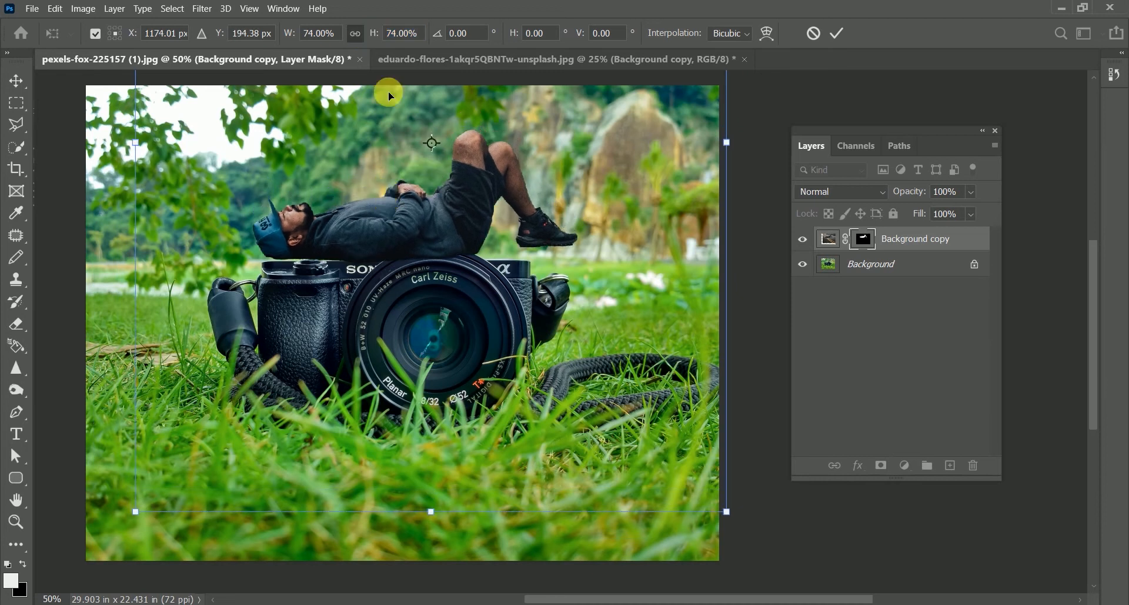
{"action": "left_click_drag", "start_coordinate": [370, 30], "coordinate": [366, 30]}
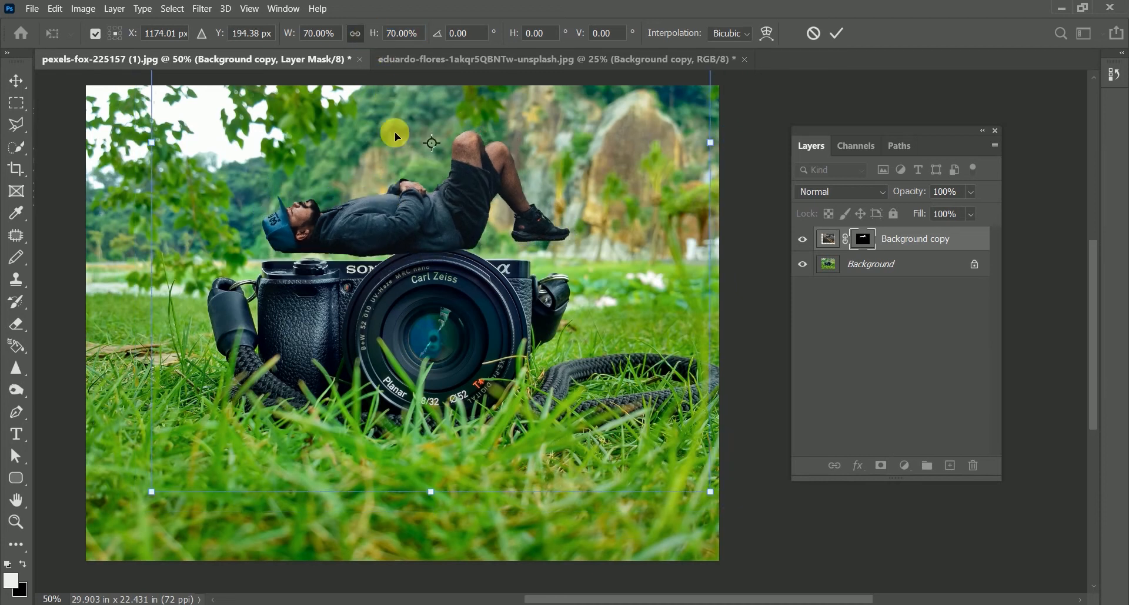
Reduce the man's scale to 61%, place him resting on top of the camera body, and apply the transform
{"action": "left_click_drag", "start_coordinate": [402, 181], "coordinate": [402, 197]}
{"action": "left_click_drag", "start_coordinate": [376, 33], "coordinate": [368, 30]}
{"action": "left_click_drag", "start_coordinate": [429, 171], "coordinate": [403, 181]}
{"action": "key", "text": "Down"}
{"action": "key", "text": "Down"}
{"action": "key", "text": "Down"}
{"action": "key", "text": "Down"}
{"action": "key", "text": "Down"}
{"action": "key", "text": "Down"}
{"action": "key", "text": "Down"}
{"action": "key", "text": "Down"}
{"action": "key", "text": "Down"}
{"action": "key", "text": "Down"}
{"action": "key", "text": "Down"}
{"action": "key", "text": "Down"}
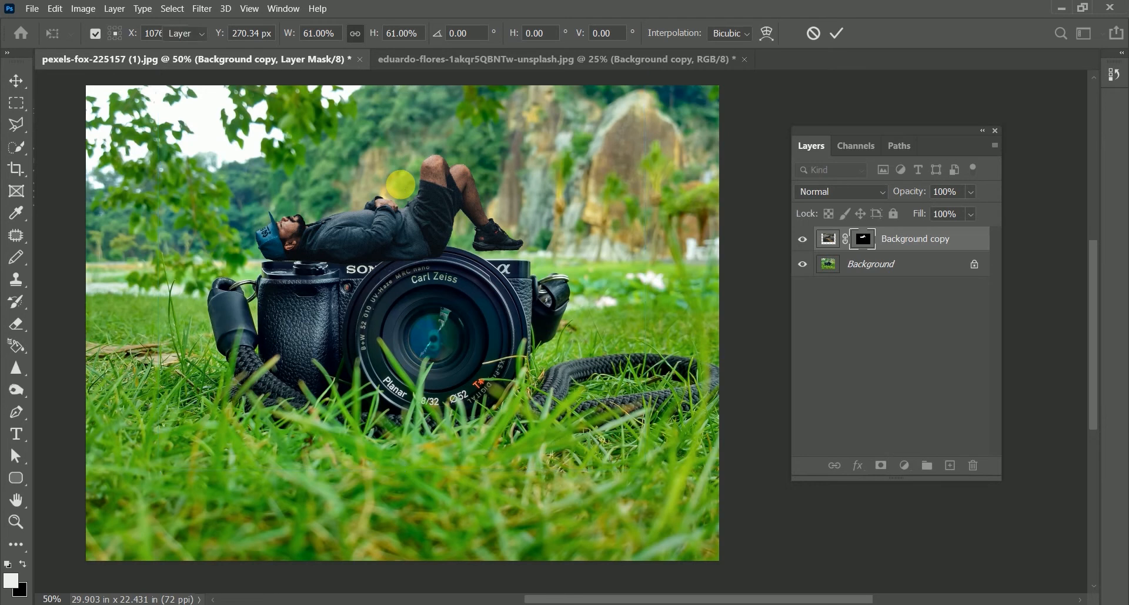
{"action": "key", "text": "Return"}
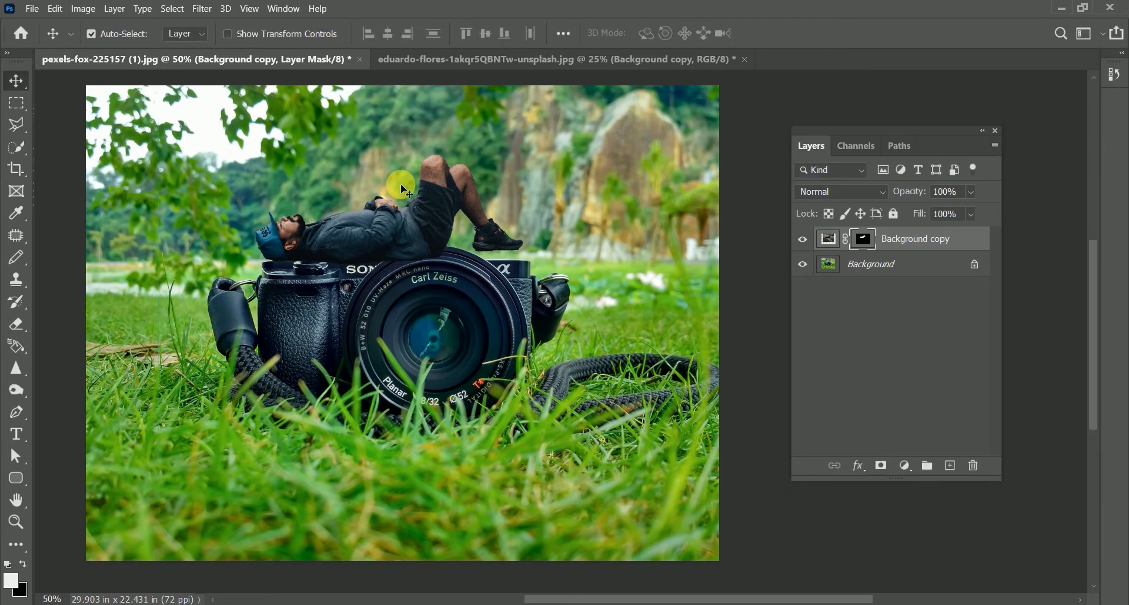
Duplicate the camera photo's Background layer and place the duplicate above the man's layer
{"action": "left_click", "coordinate": [891, 265]}
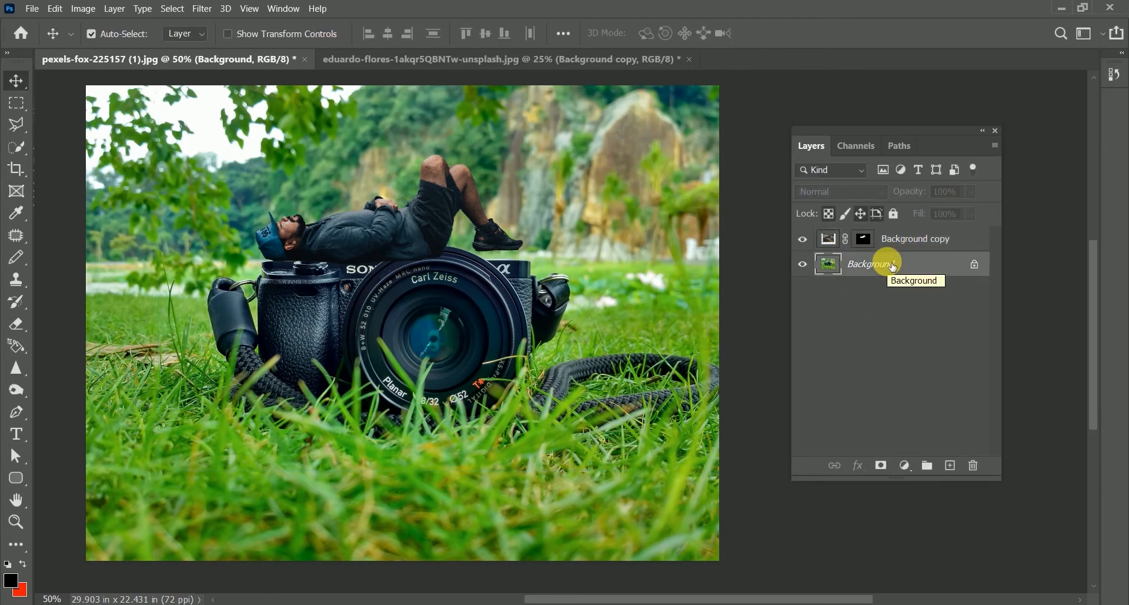
{"action": "key", "text": "ctrl+j"}
{"action": "left_click_drag", "start_coordinate": [893, 266], "coordinate": [900, 234]}
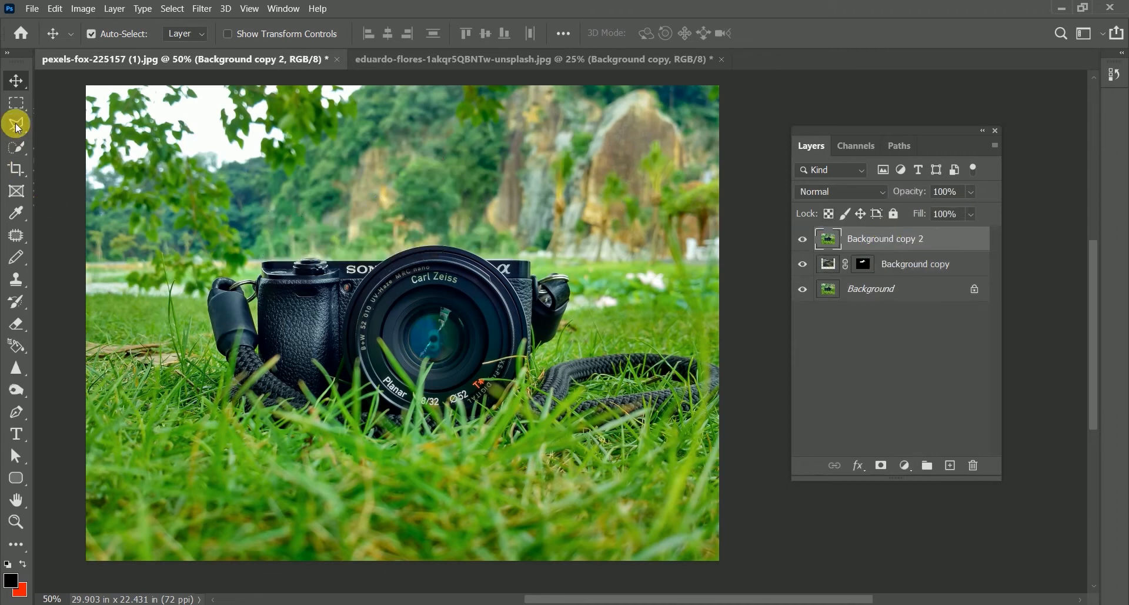
Copy a thin rectangular area around the lens's upper edge to its own layer and delete the full background duplicate
{"action": "left_click", "coordinate": [16, 104]}
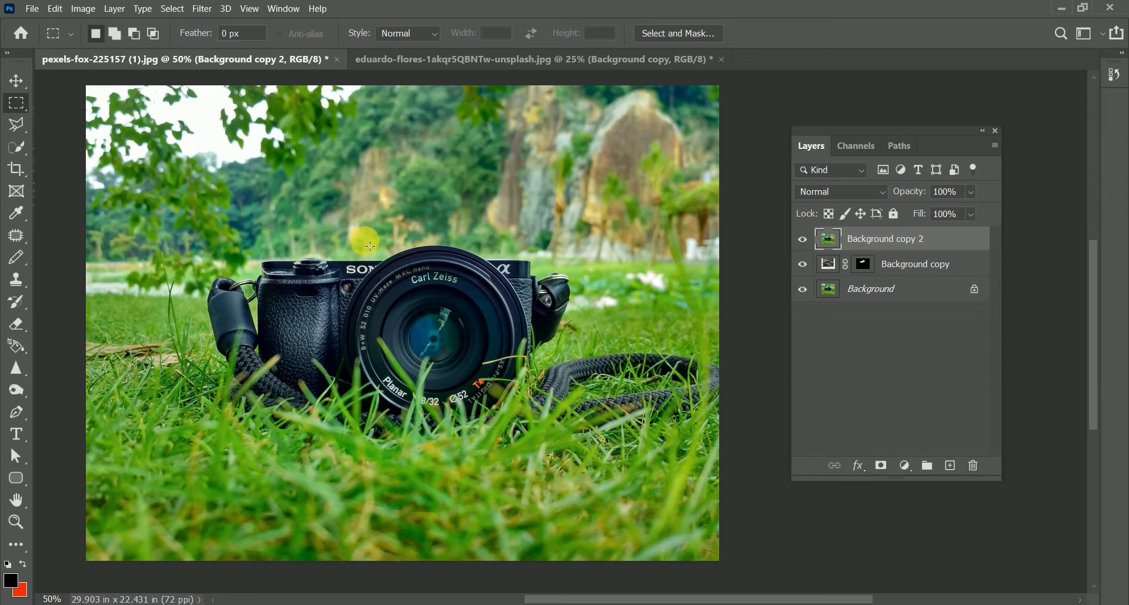
{"action": "left_click_drag", "start_coordinate": [362, 240], "coordinate": [506, 260]}
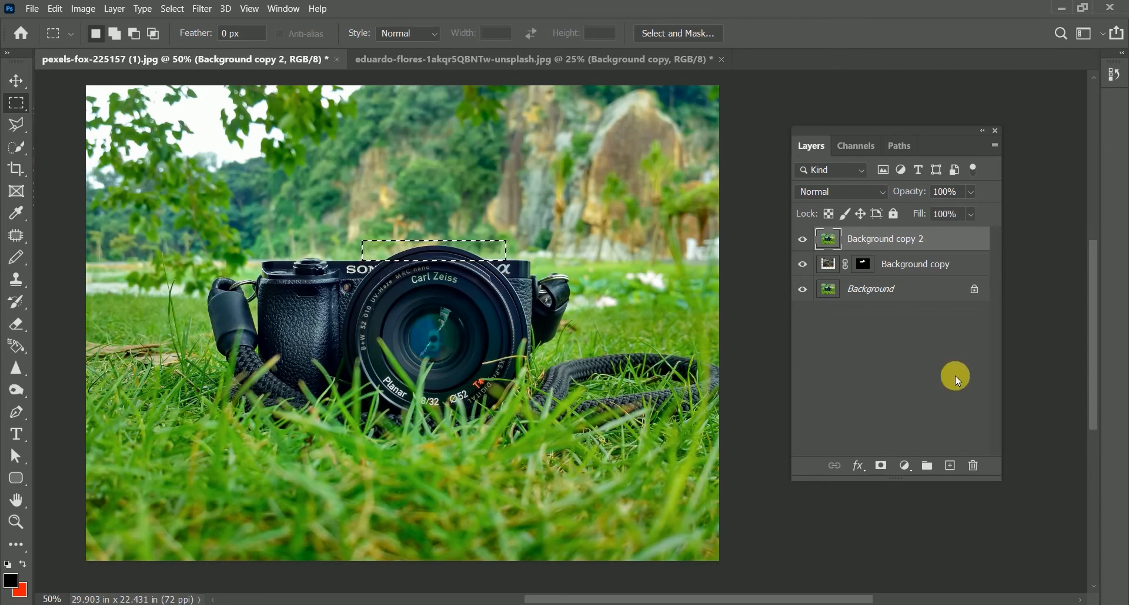
{"action": "key", "text": "ctrl+j"}
{"action": "left_click", "coordinate": [876, 264]}
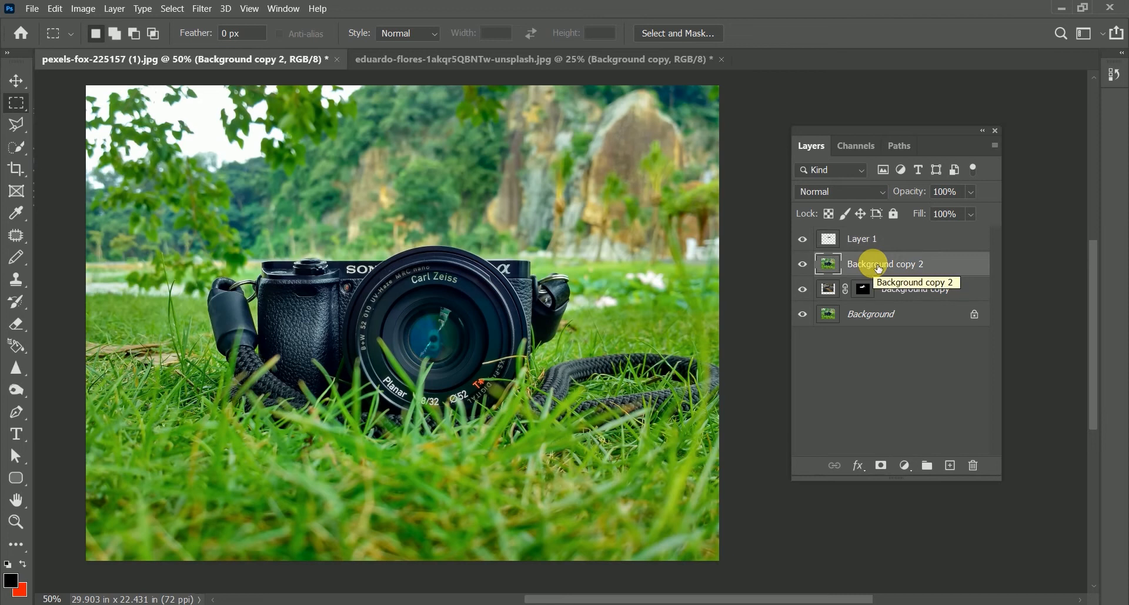
{"action": "key", "text": "Delete"}
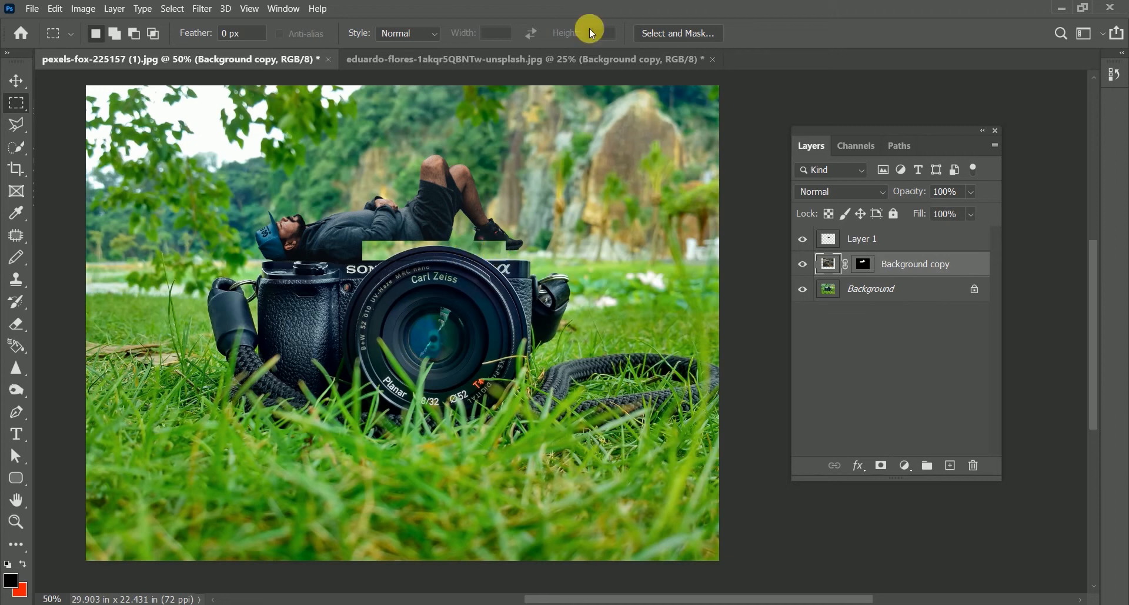
Run Select Subject on the lens strip in Layer 1 and mask out the background around the lens edge
{"action": "left_click", "coordinate": [892, 237]}
{"action": "left_click", "coordinate": [16, 148]}
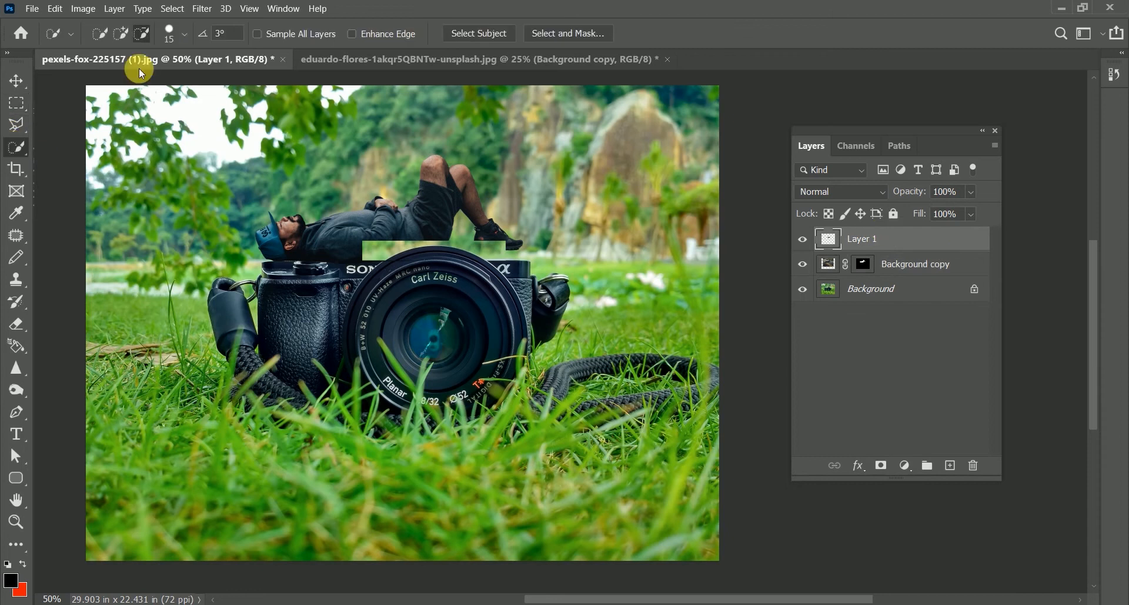
{"action": "left_click", "coordinate": [462, 33]}
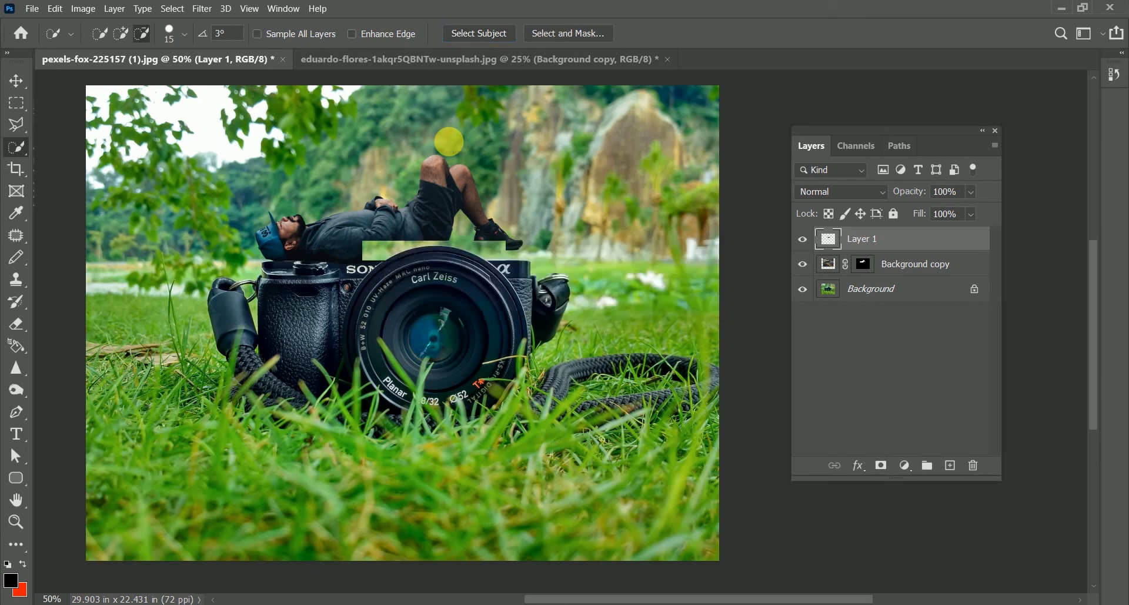
{"action": "left_click", "coordinate": [885, 467]}
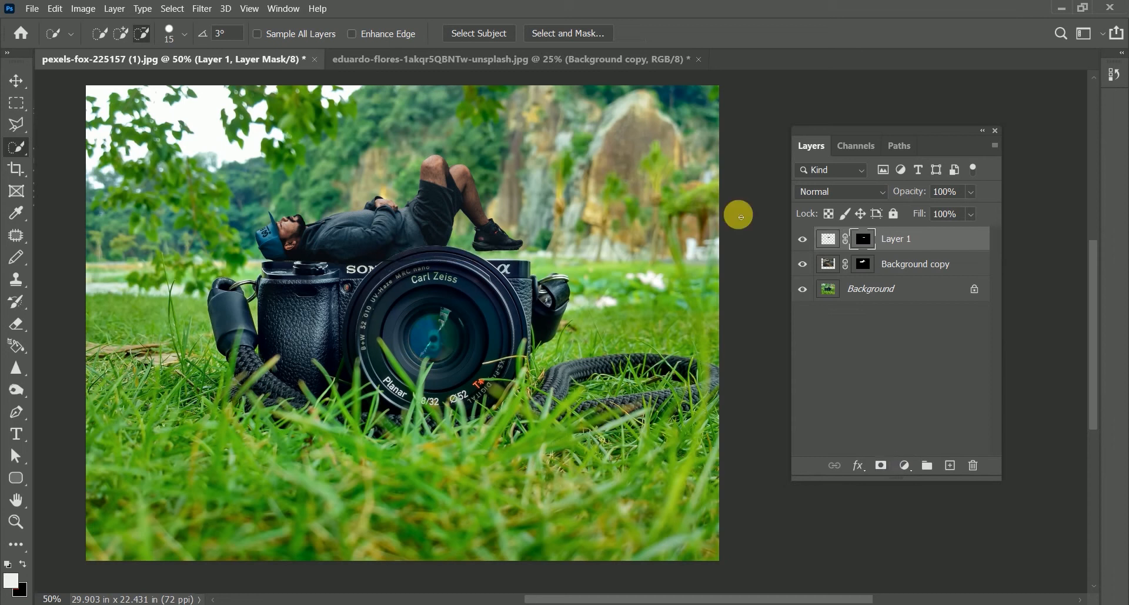
Add a Levels adjustment layer above the lens strip and set its midtone value to 0.91
{"action": "left_click", "coordinate": [908, 468]}
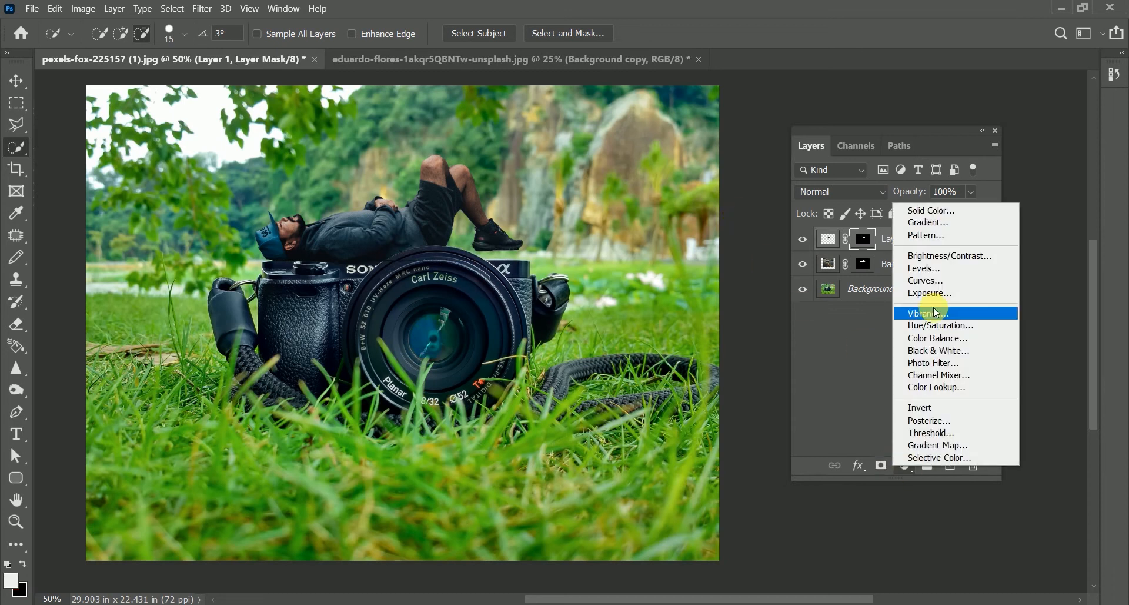
{"action": "left_click", "coordinate": [930, 272]}
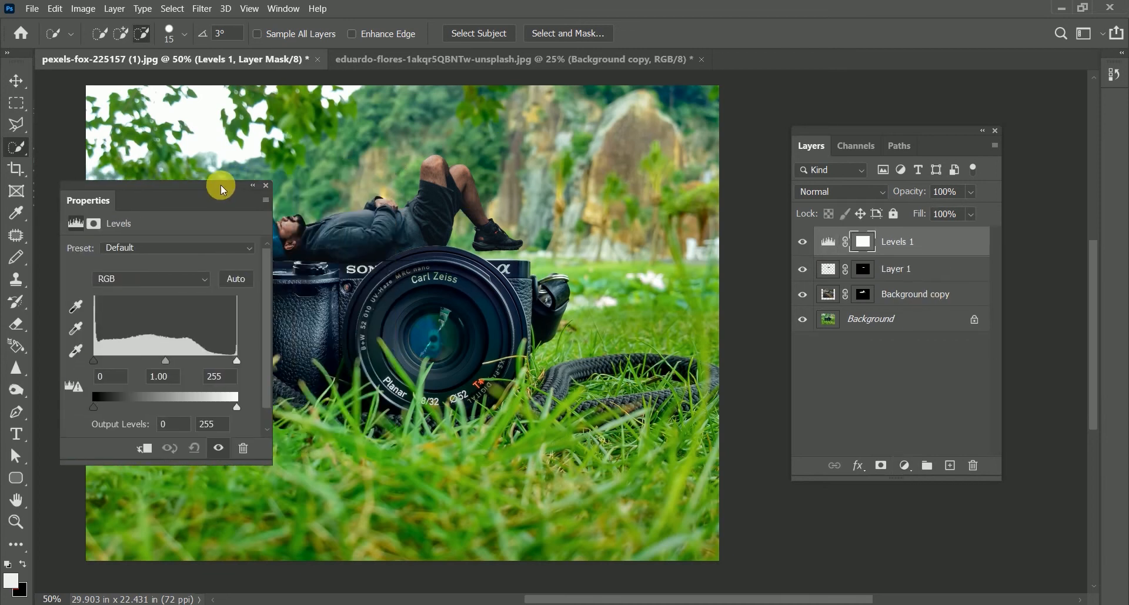
{"action": "left_click_drag", "start_coordinate": [222, 184], "coordinate": [486, 274]}
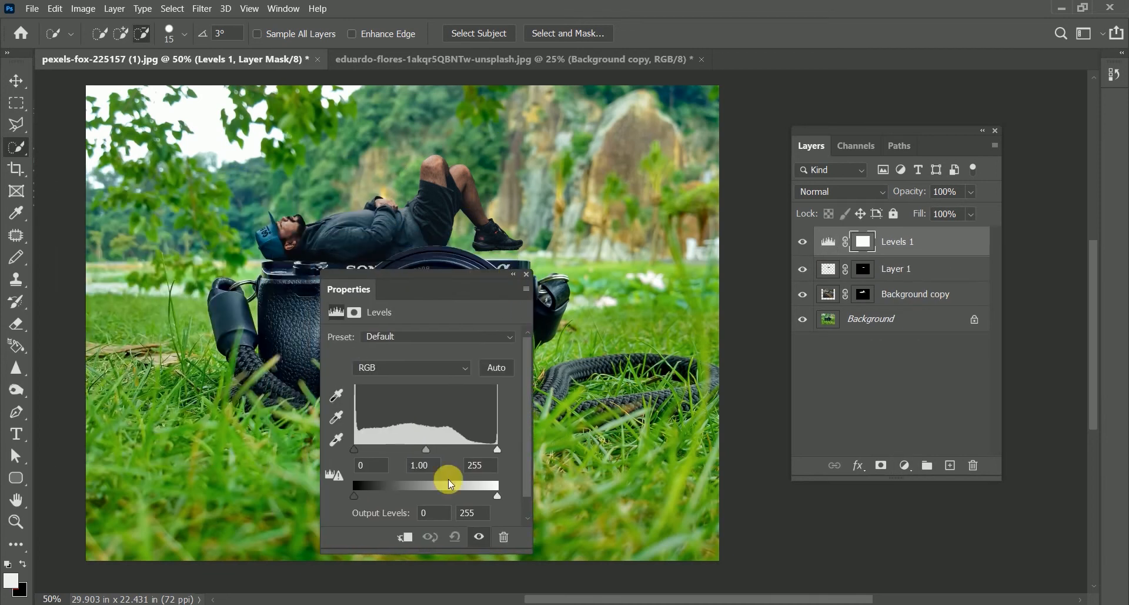
{"action": "left_click_drag", "start_coordinate": [427, 448], "coordinate": [440, 450]}
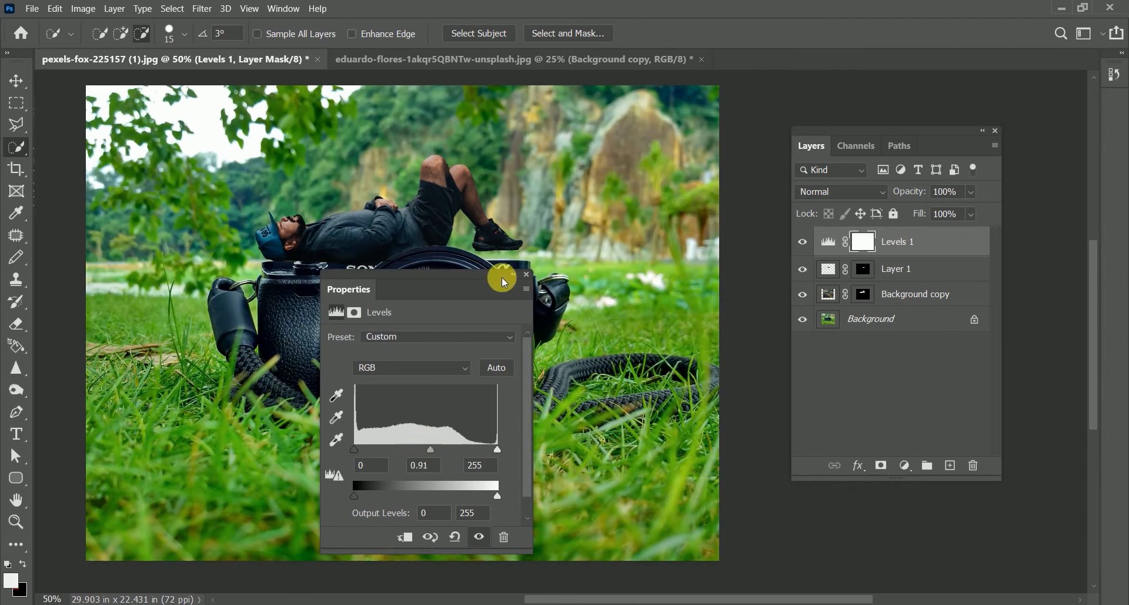
{"action": "left_click", "coordinate": [527, 274]}
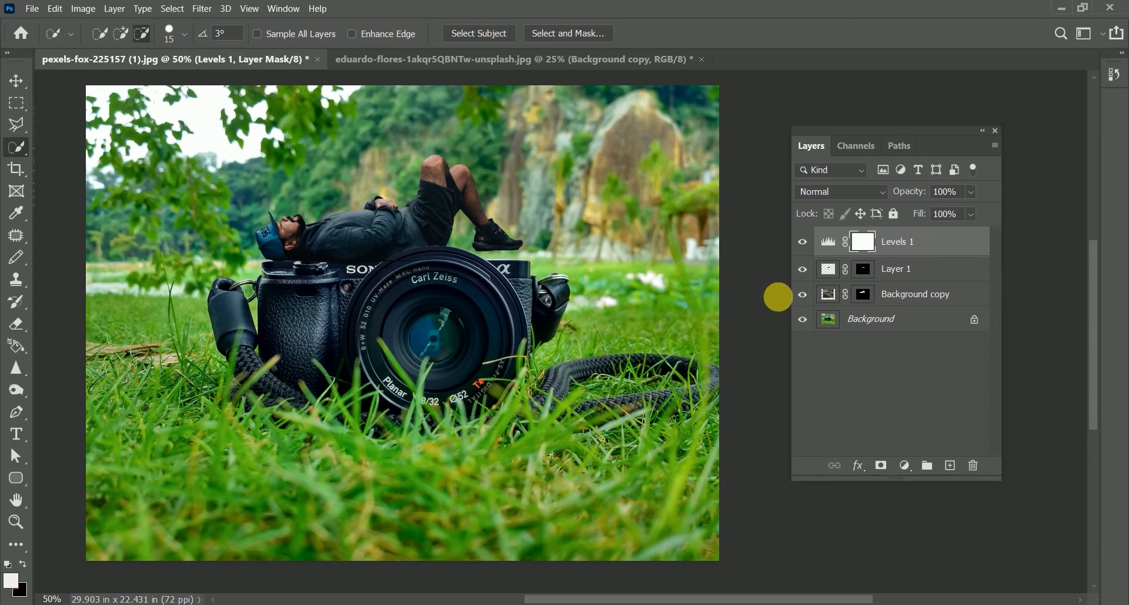
Group Layer 1 and the Background copy layer together
{"action": "left_click", "coordinate": [915, 270]}
{"action": "left_click", "coordinate": [926, 297], "text": "shift"}
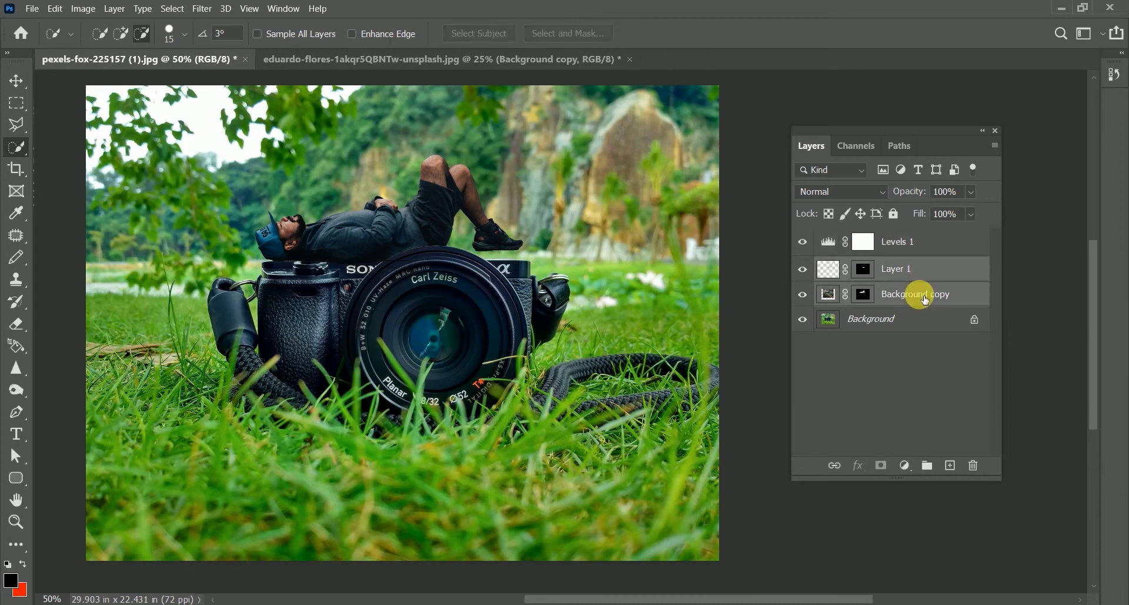
{"action": "key", "text": "ctrl+g"}
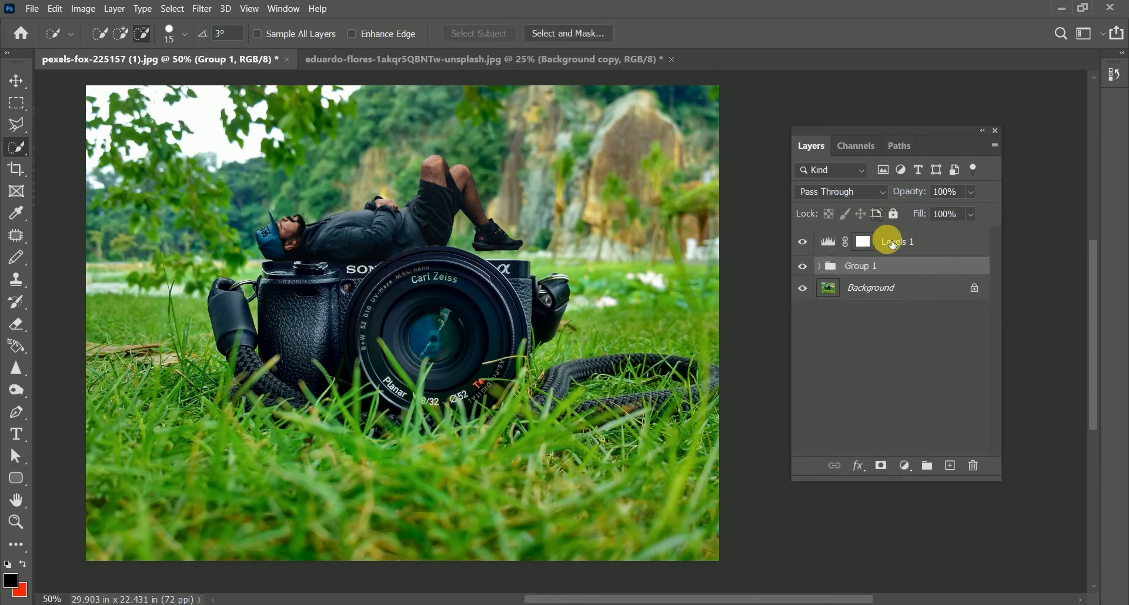
Add a Vibrance adjustment layer above Levels 1 and set vibrance to +17 and saturation to +25
{"action": "left_click", "coordinate": [893, 244]}
{"action": "left_click", "coordinate": [906, 466]}
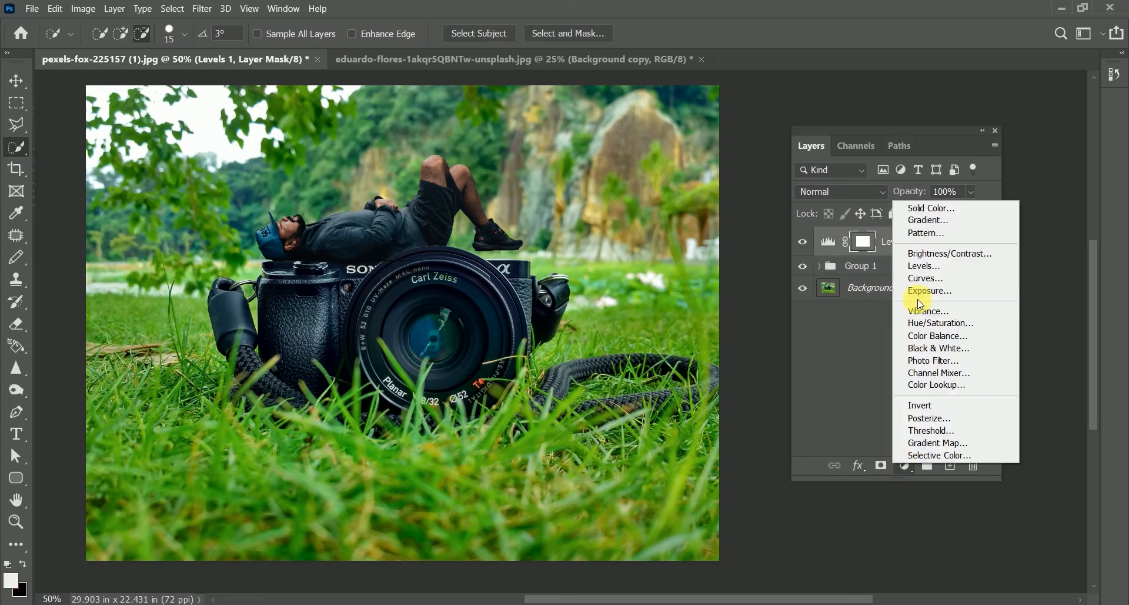
{"action": "left_click", "coordinate": [922, 309]}
{"action": "left_click_drag", "start_coordinate": [425, 354], "coordinate": [447, 355]}
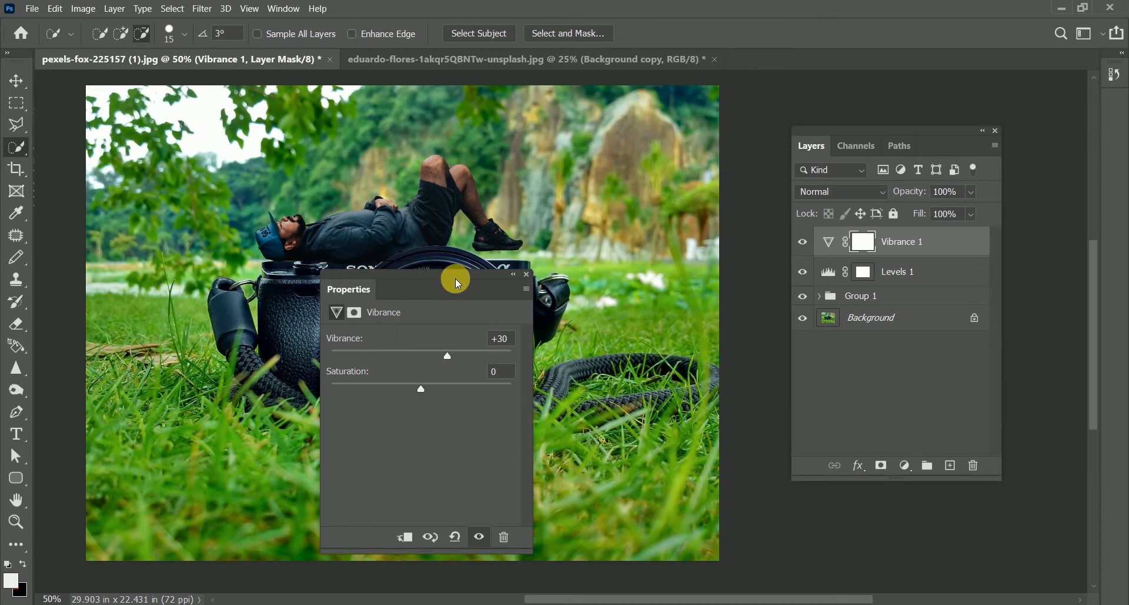
{"action": "left_click_drag", "start_coordinate": [463, 275], "coordinate": [665, 303]}
{"action": "mouse_move", "coordinate": [647, 381]}
{"action": "left_mouse_down"}
{"action": "mouse_move", "coordinate": [686, 376]}
{"action": "mouse_move", "coordinate": [635, 382]}
{"action": "left_mouse_up"}
{"action": "left_click", "coordinate": [624, 416]}
{"action": "mouse_move", "coordinate": [630, 421]}
{"action": "left_mouse_down"}
{"action": "mouse_move", "coordinate": [619, 417]}
{"action": "mouse_move", "coordinate": [683, 412]}
{"action": "mouse_move", "coordinate": [633, 425]}
{"action": "mouse_move", "coordinate": [641, 419]}
{"action": "left_mouse_up"}
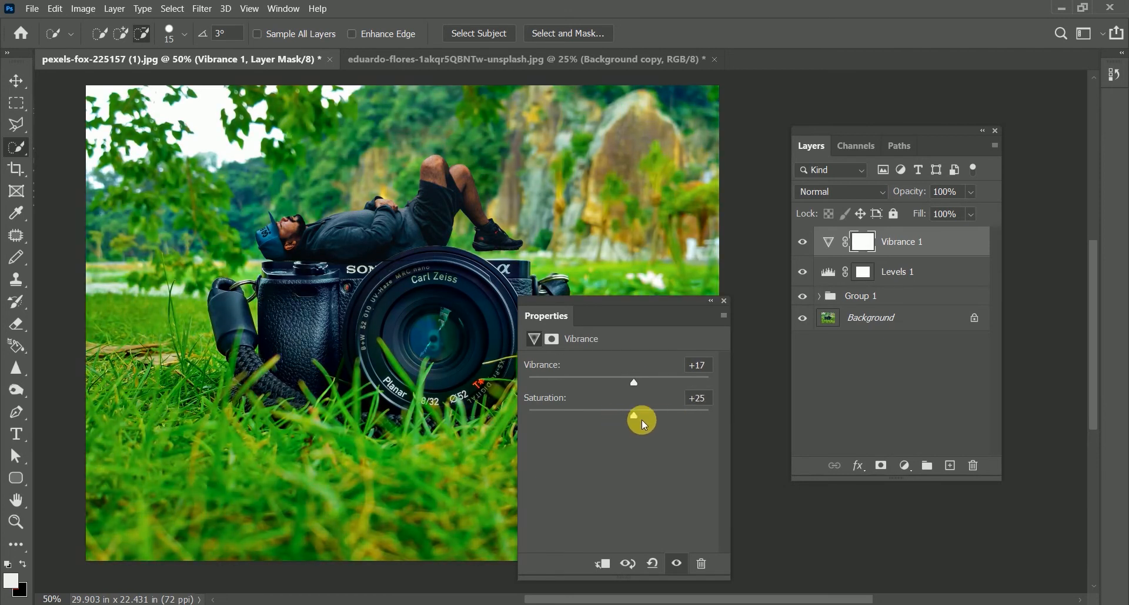
{"action": "left_click", "coordinate": [727, 299]}
Add a Hue/Saturation adjustment layer and set the Reds to hue -6 and saturation -10
{"action": "left_click", "coordinate": [905, 465]}
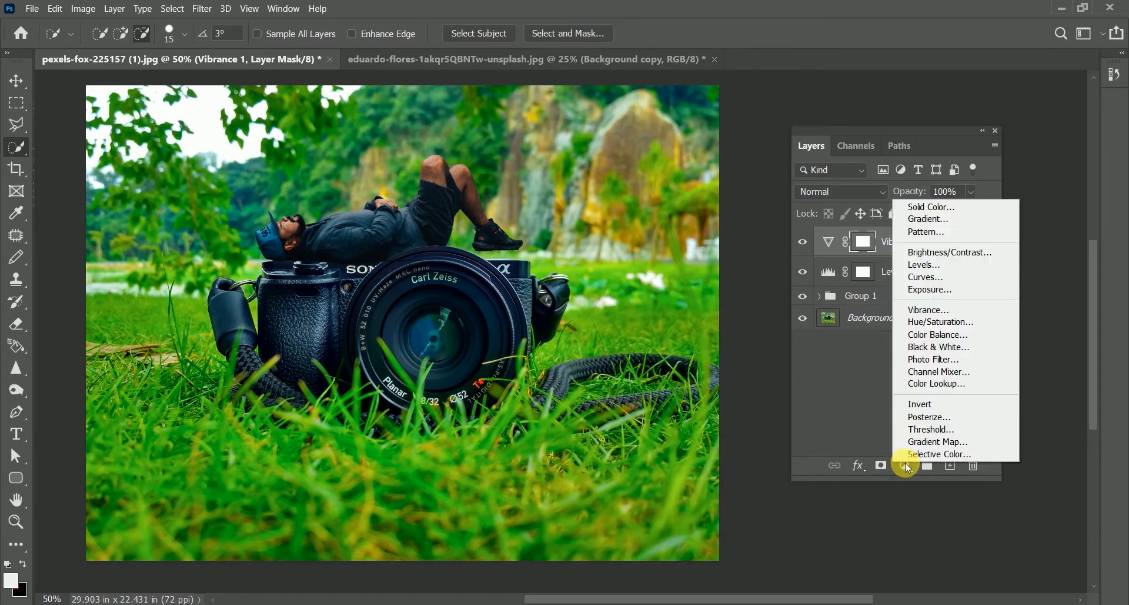
{"action": "left_click", "coordinate": [937, 325]}
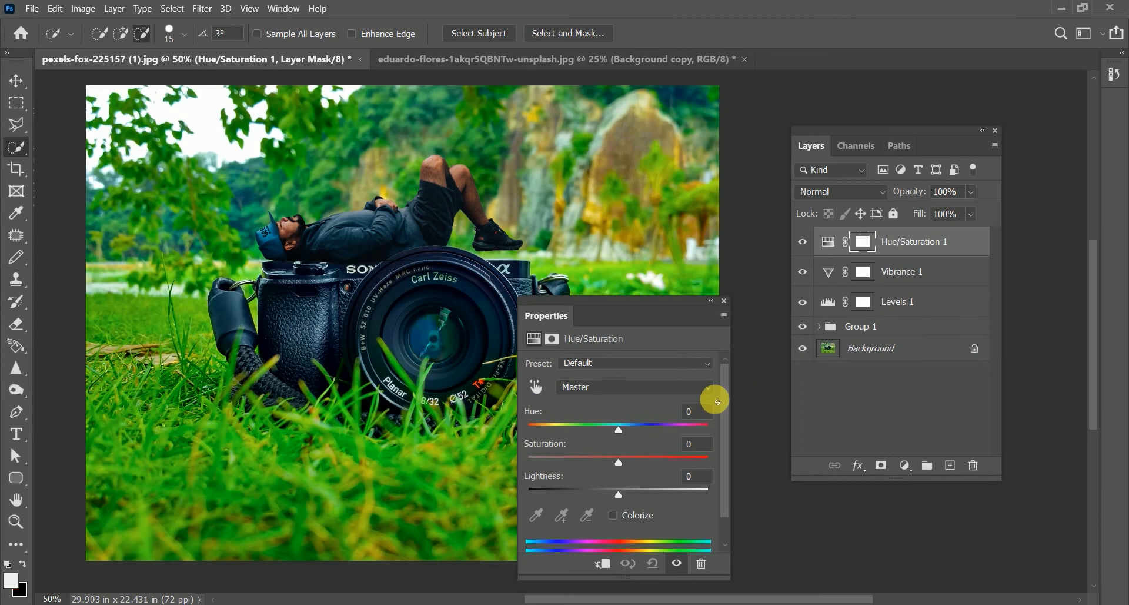
{"action": "left_click", "coordinate": [645, 386]}
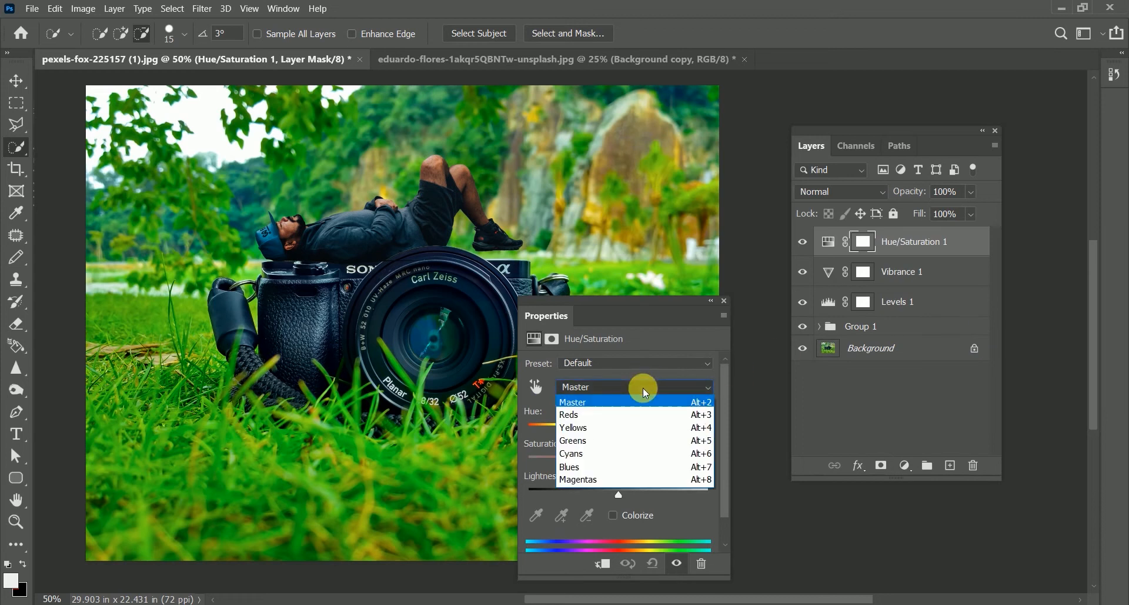
{"action": "left_click", "coordinate": [624, 414]}
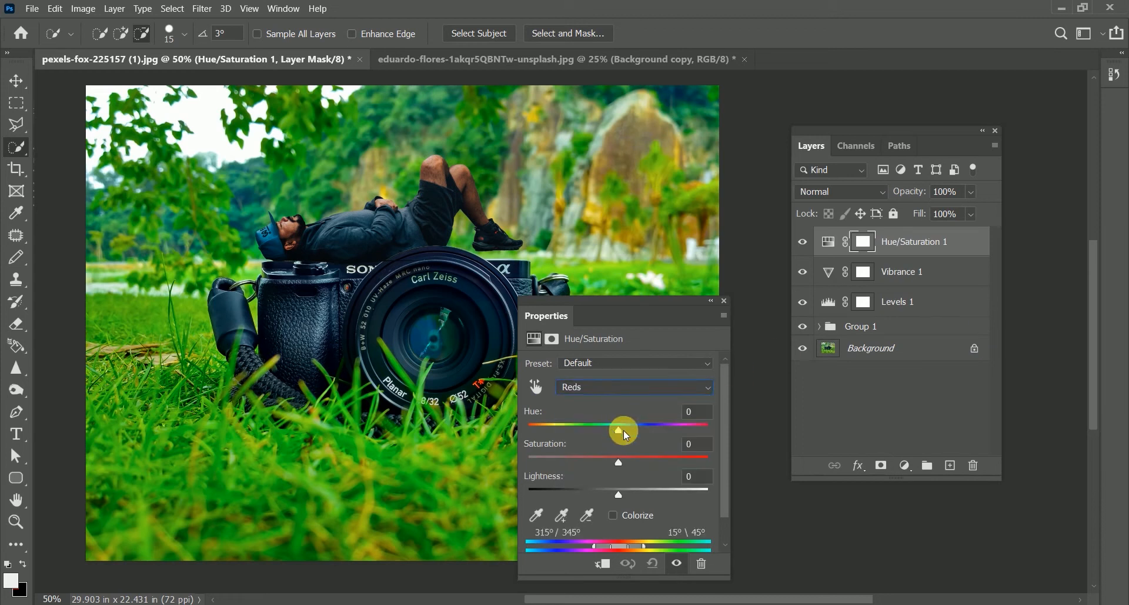
{"action": "left_click", "coordinate": [620, 432]}
{"action": "left_click_drag", "start_coordinate": [615, 433], "coordinate": [612, 432]}
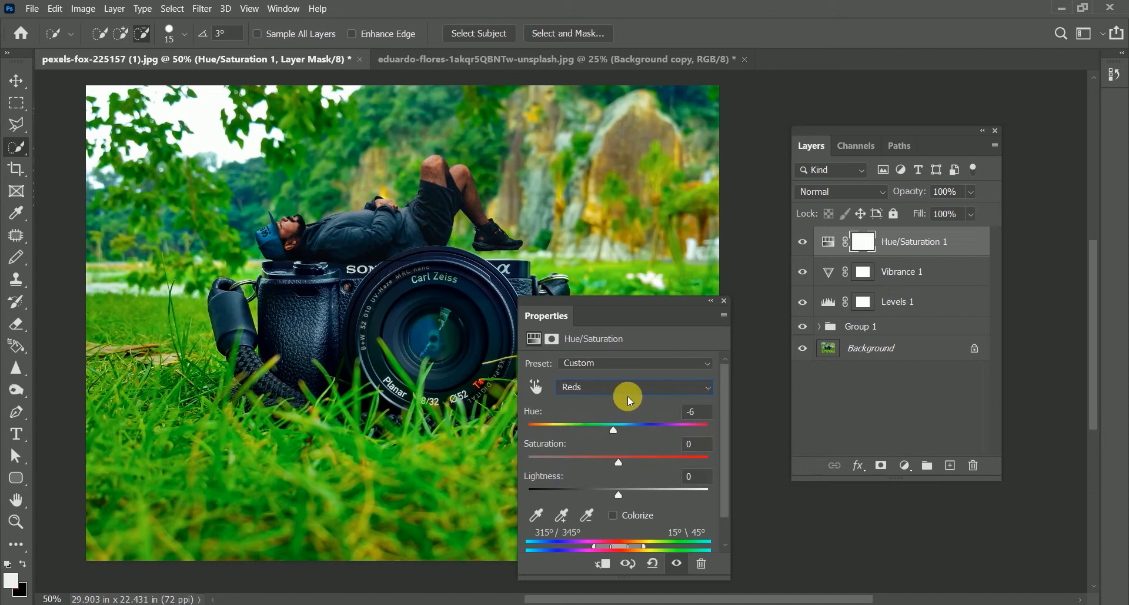
{"action": "left_click_drag", "start_coordinate": [621, 452], "coordinate": [609, 461]}
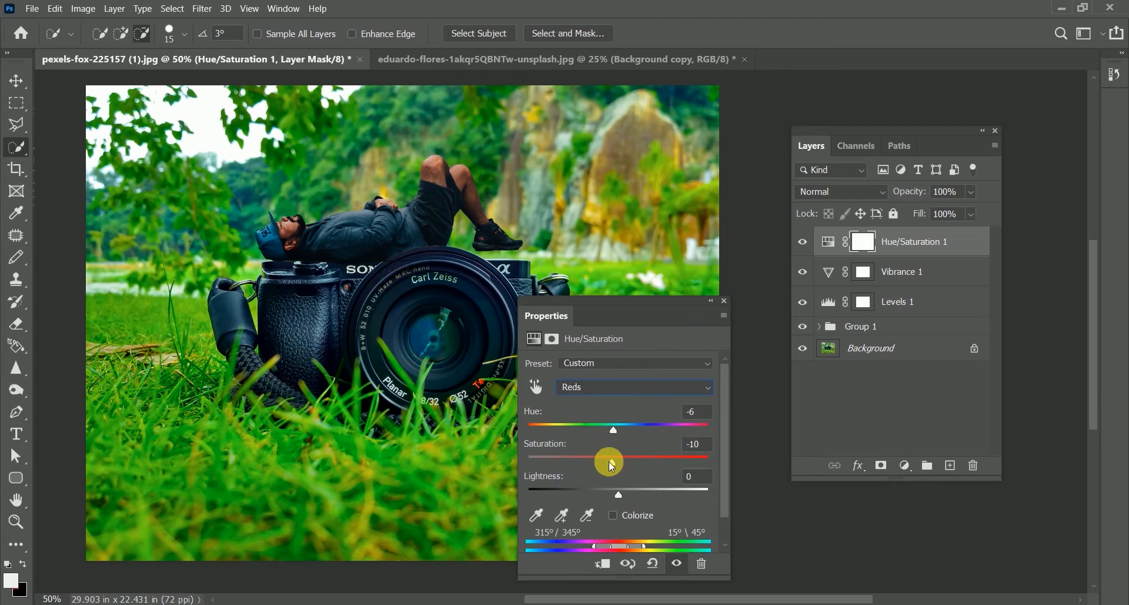
{"action": "left_click", "coordinate": [724, 300]}
Add an Exposure adjustment layer and apply the Plus 1.0 preset
{"action": "left_click", "coordinate": [906, 465]}
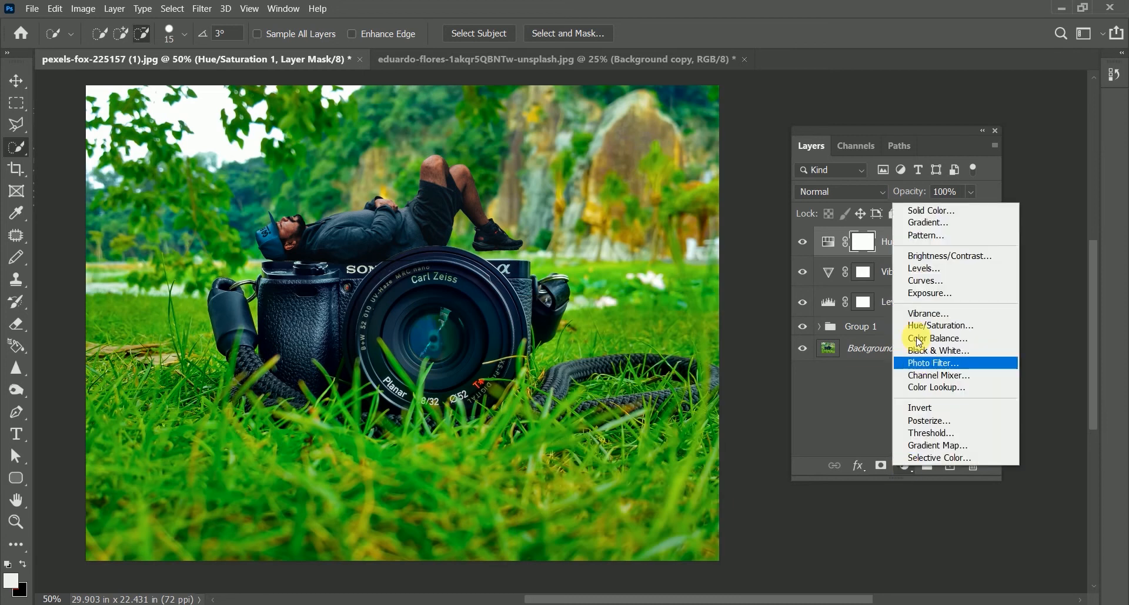
{"action": "left_click", "coordinate": [918, 291]}
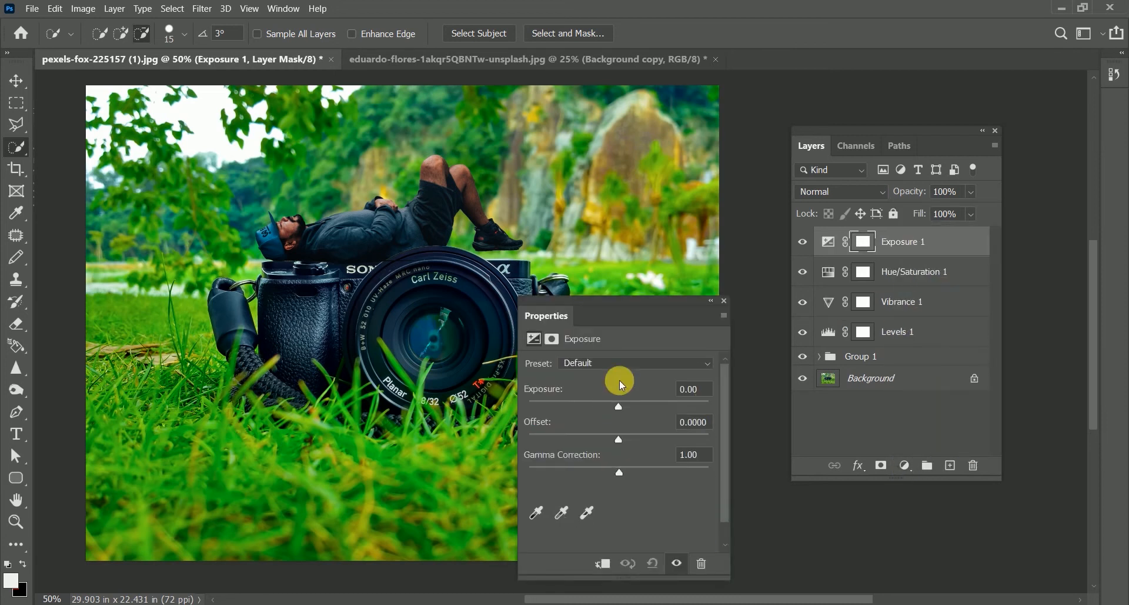
{"action": "left_click", "coordinate": [616, 363]}
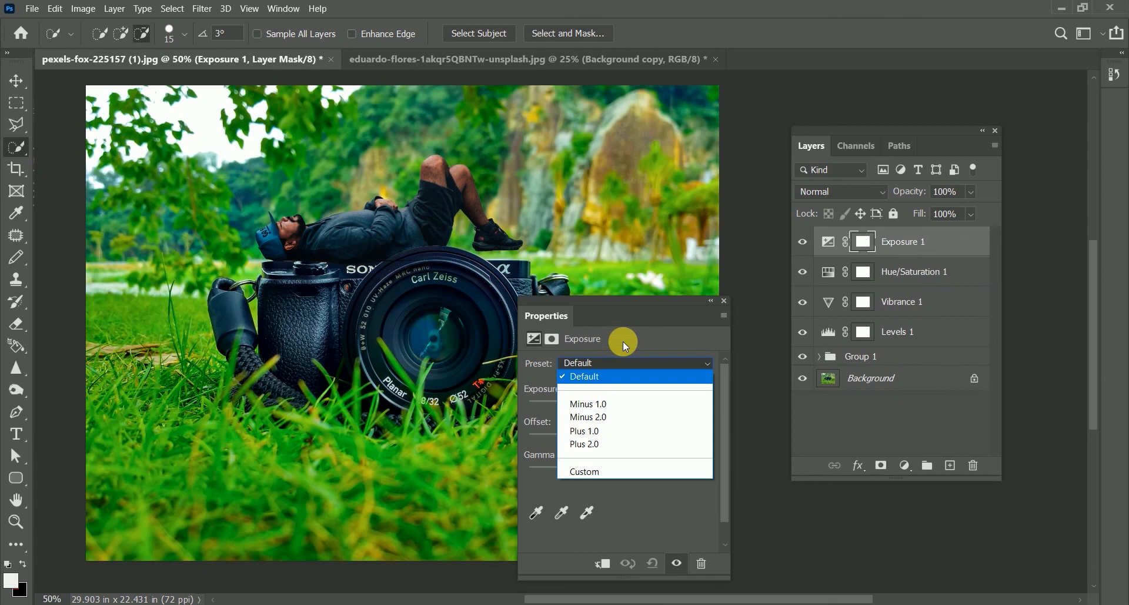
{"action": "left_click", "coordinate": [605, 402]}
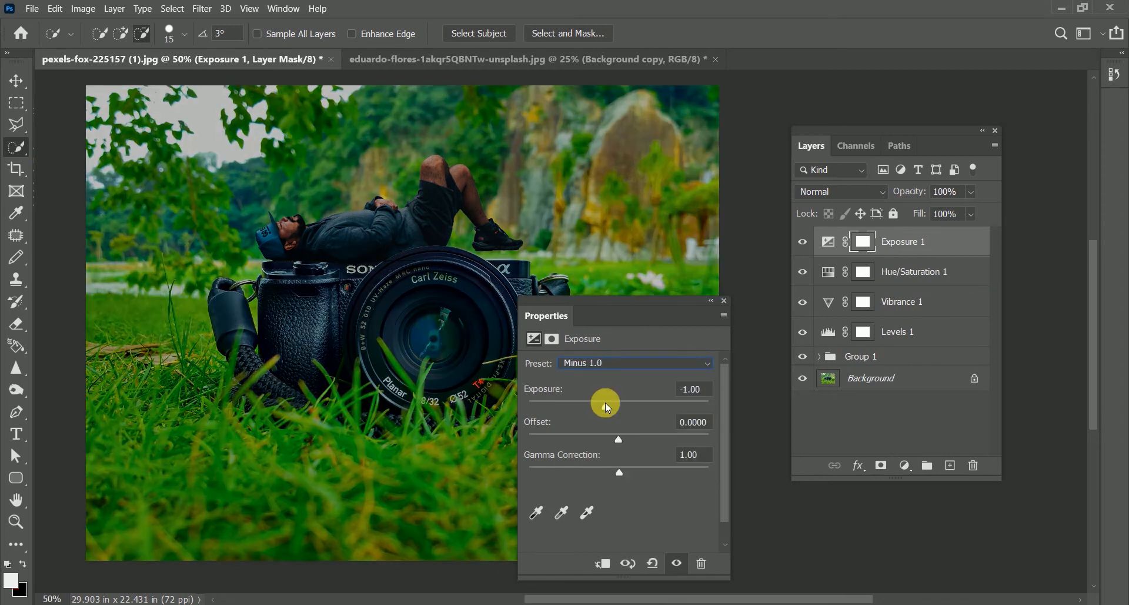
{"action": "left_click", "coordinate": [607, 362]}
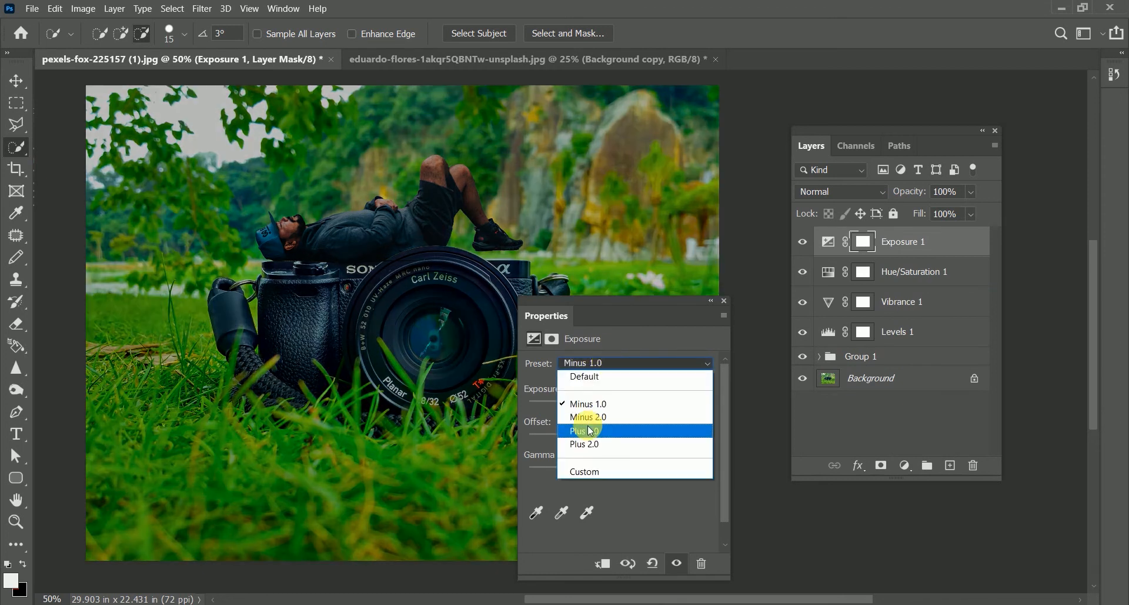
{"action": "left_click", "coordinate": [590, 445]}
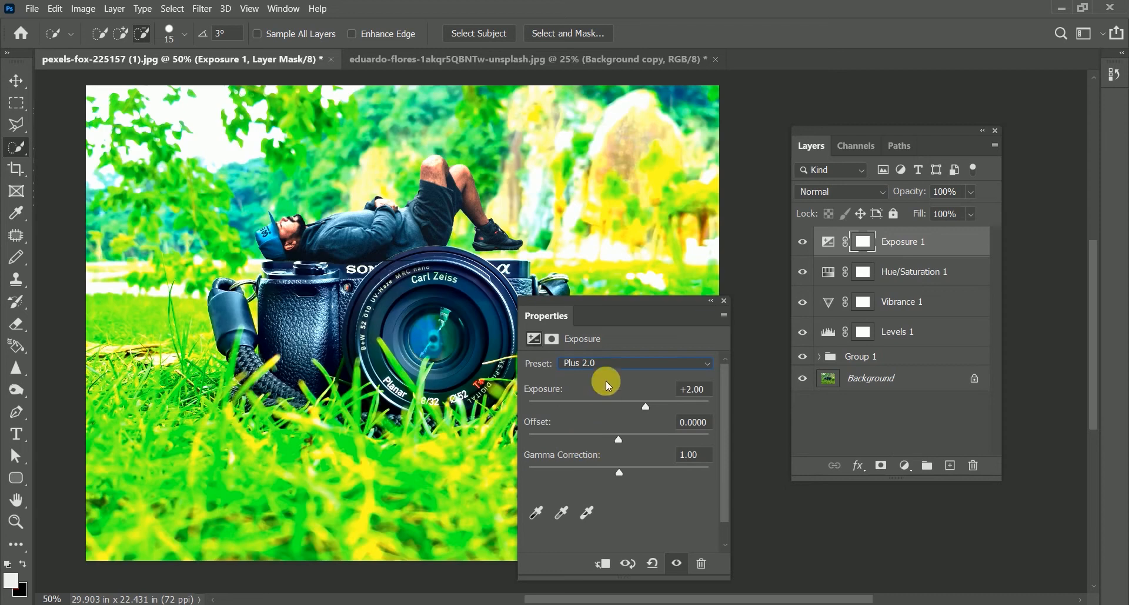
{"action": "left_click", "coordinate": [612, 368]}
{"action": "left_click", "coordinate": [602, 432]}
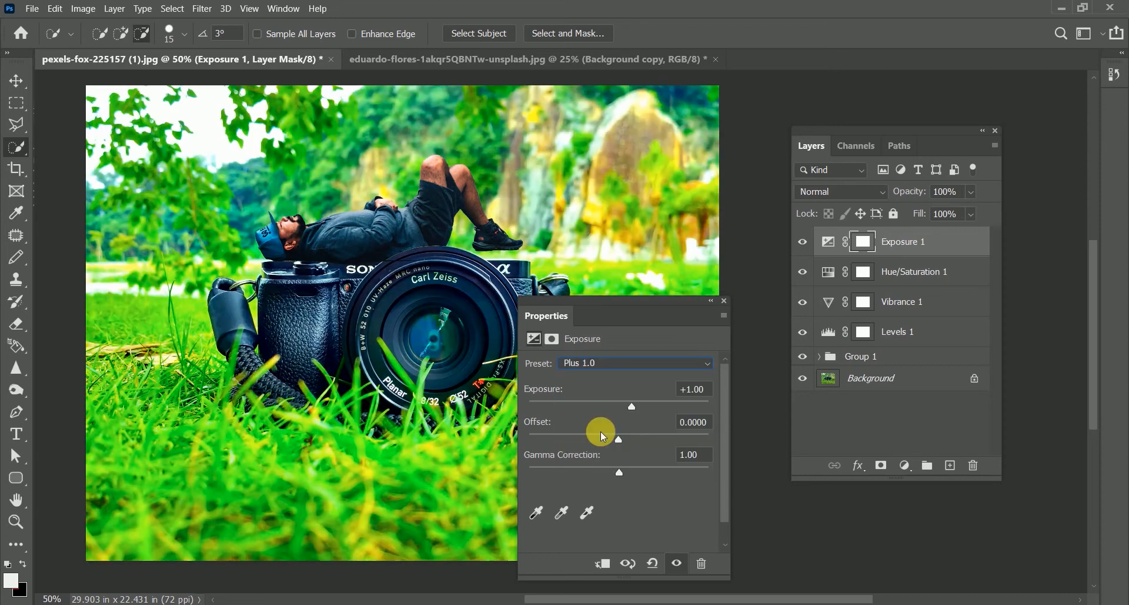
{"action": "left_click", "coordinate": [724, 301]}
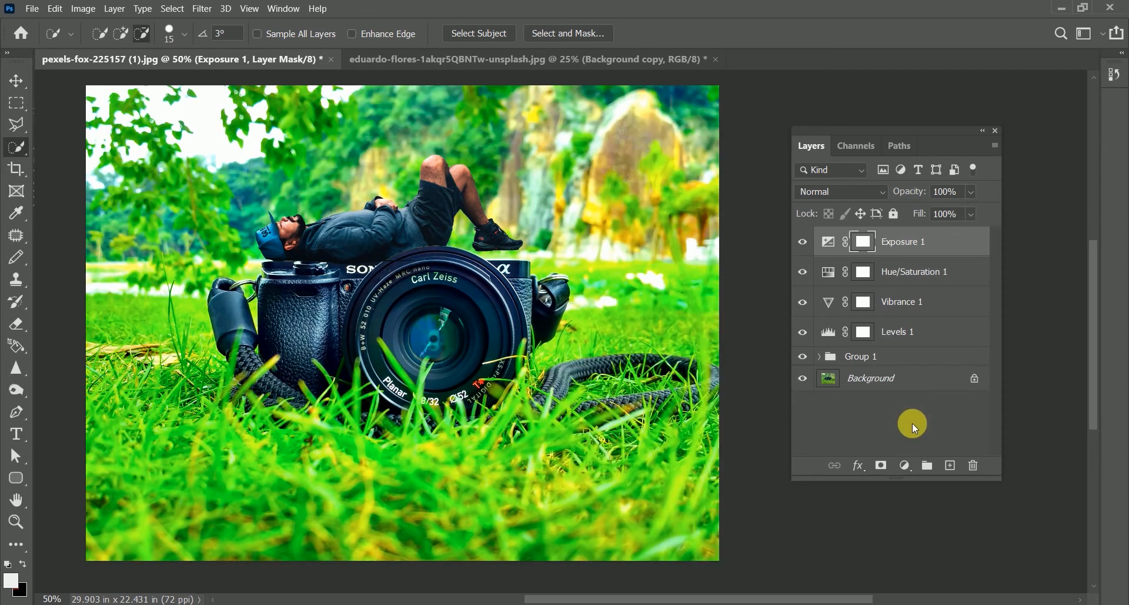
Add a Solid Color fill layer in bright green with a hue of 148° above the Exposure layer
{"action": "left_click", "coordinate": [906, 465]}
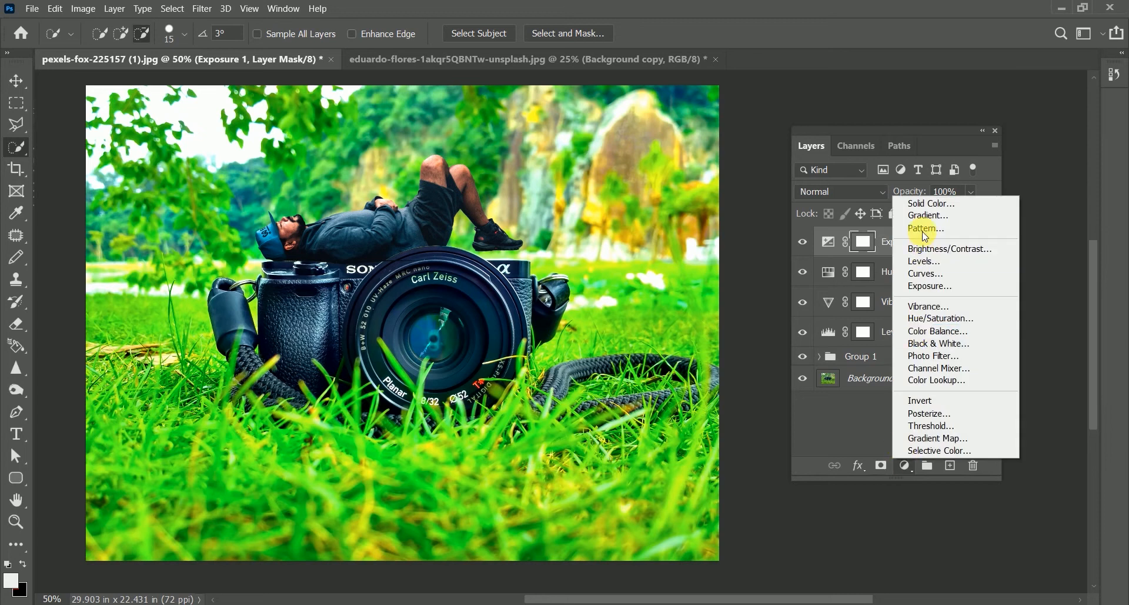
{"action": "left_click", "coordinate": [929, 204]}
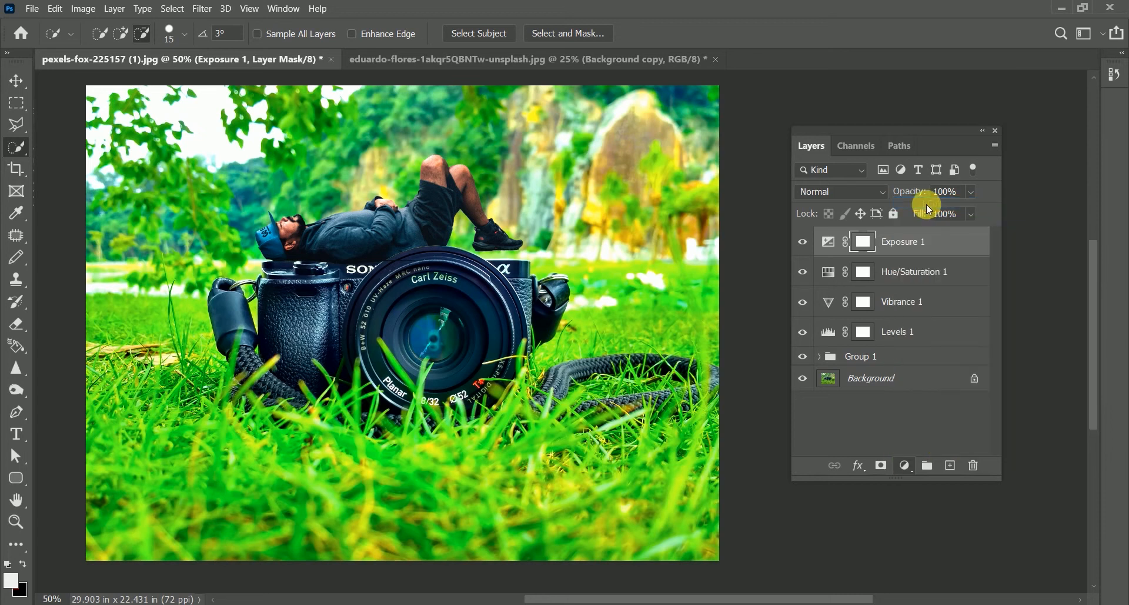
{"action": "left_click", "coordinate": [612, 451]}
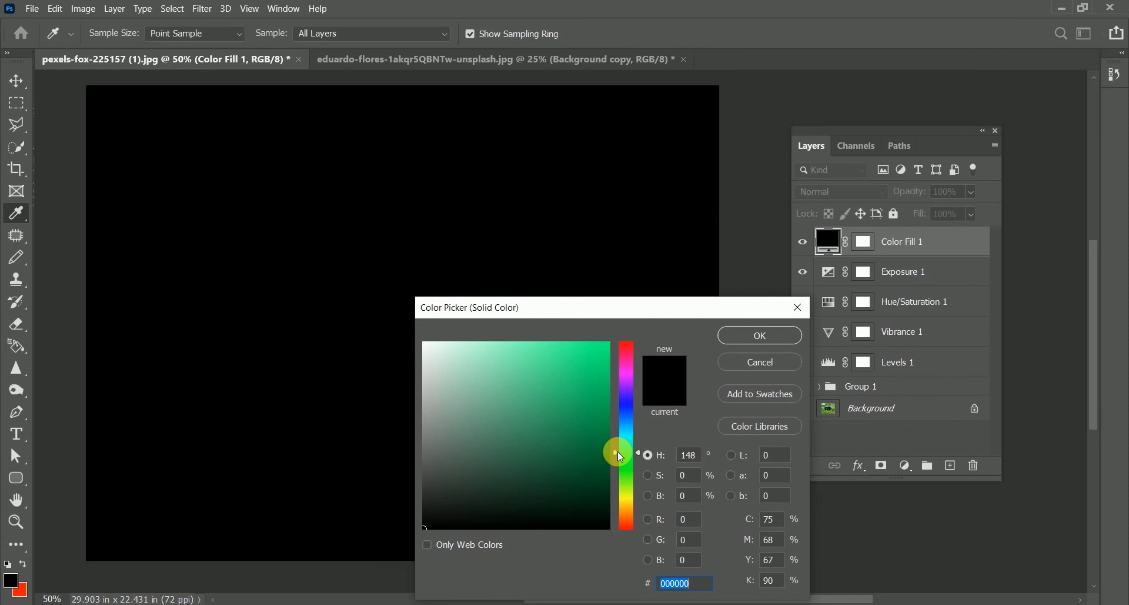
{"action": "left_click_drag", "start_coordinate": [570, 355], "coordinate": [633, 333]}
{"action": "left_click", "coordinate": [743, 334]}
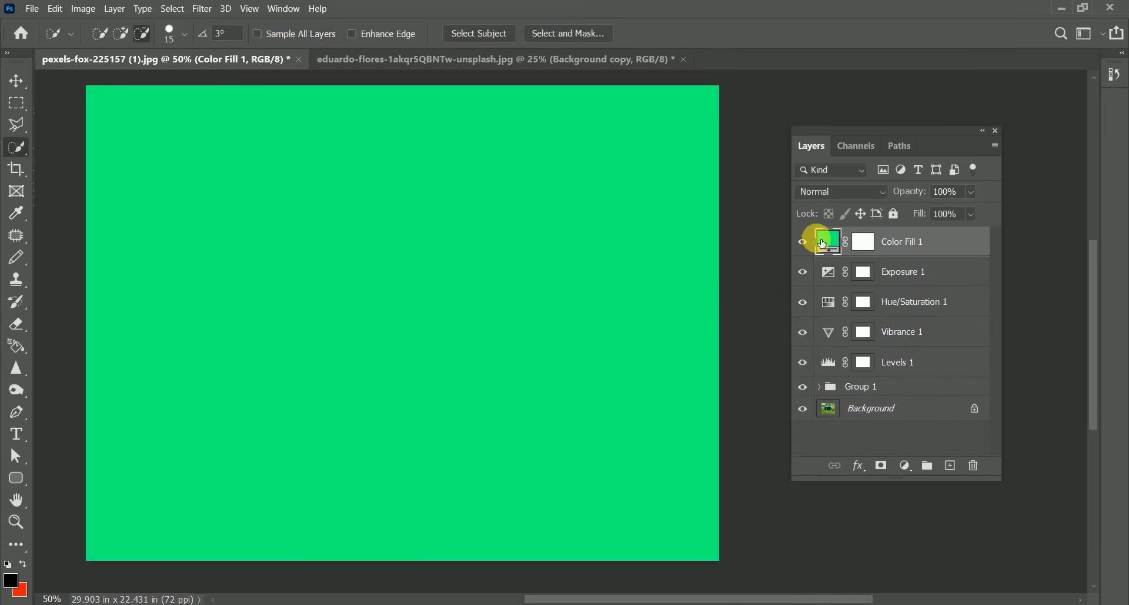
Blend the green color fill in Subtract mode with 71% opacity and 95% fill
{"action": "left_click", "coordinate": [823, 185]}
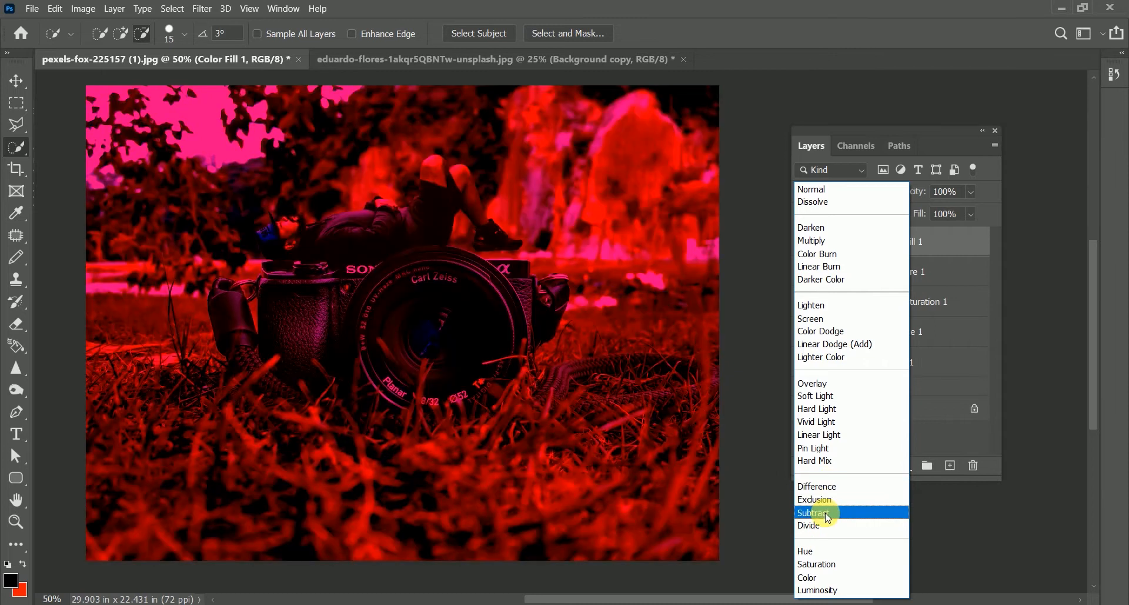
{"action": "left_click", "coordinate": [829, 517]}
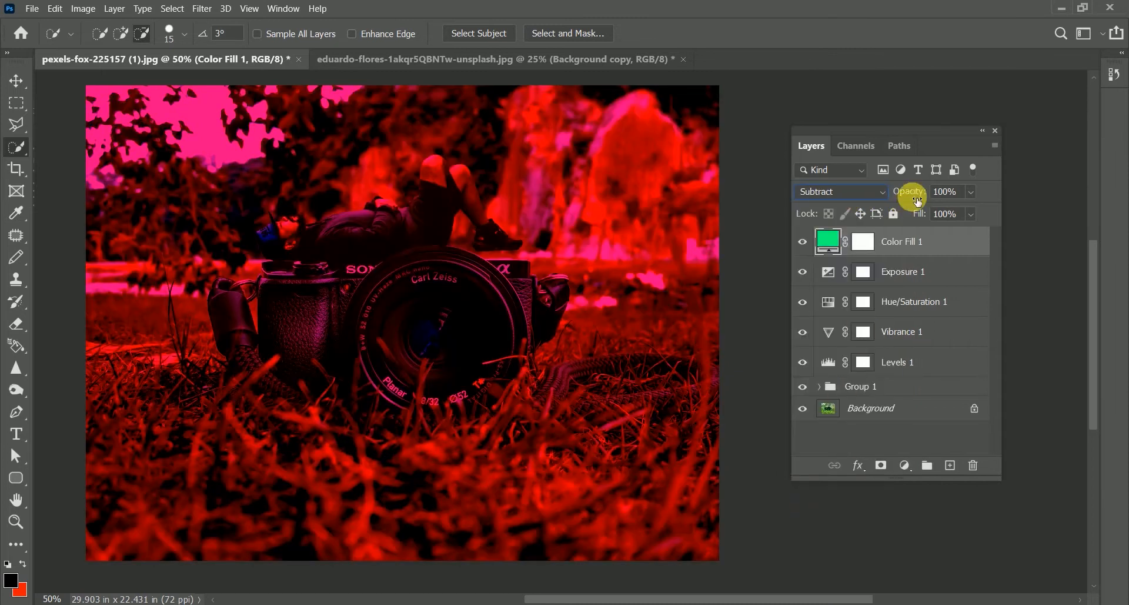
{"action": "mouse_move", "coordinate": [919, 197]}
{"action": "left_mouse_down"}
{"action": "mouse_move", "coordinate": [895, 194]}
{"action": "mouse_move", "coordinate": [909, 211]}
{"action": "left_mouse_up"}
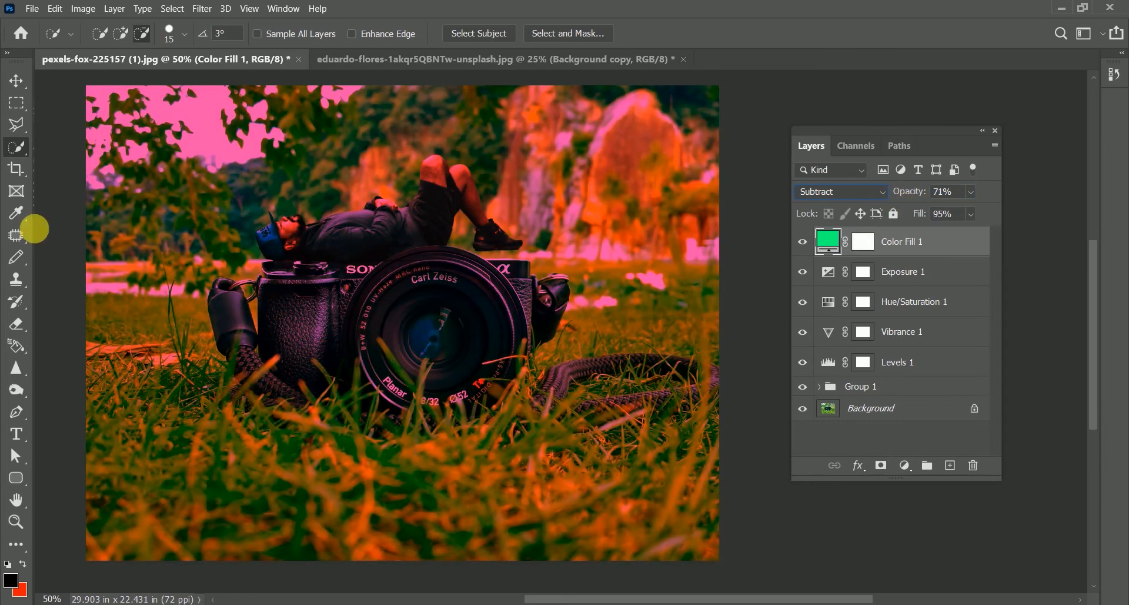
Try to paint on the Color Fill 1 layer mask over the sky with the History Brush
{"action": "left_click", "coordinate": [18, 298]}
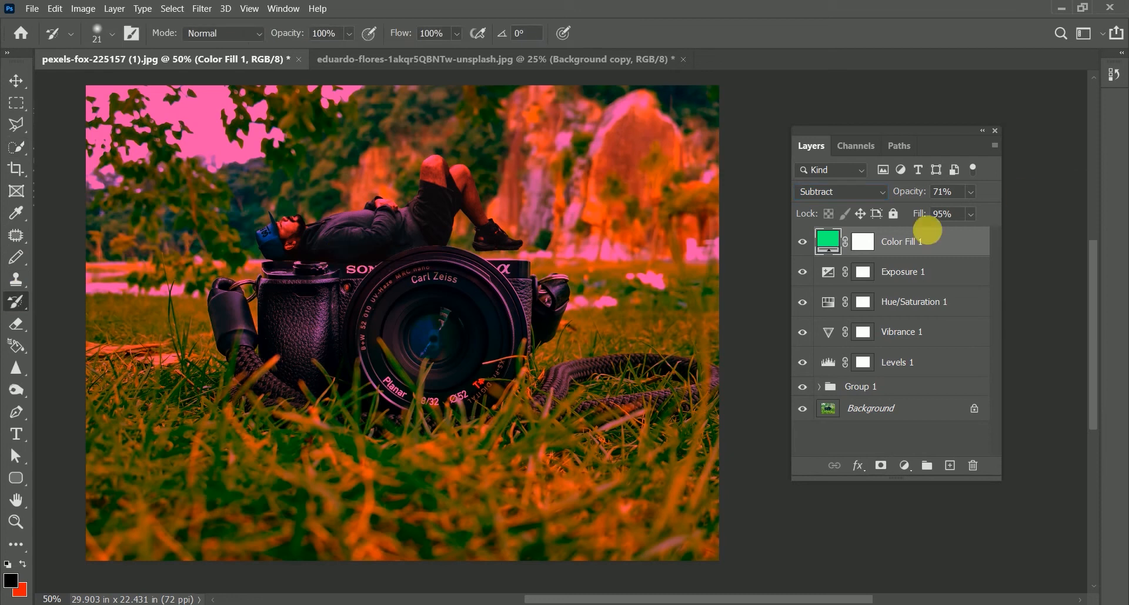
{"action": "left_click", "coordinate": [863, 241]}
{"action": "key", "text": "d"}
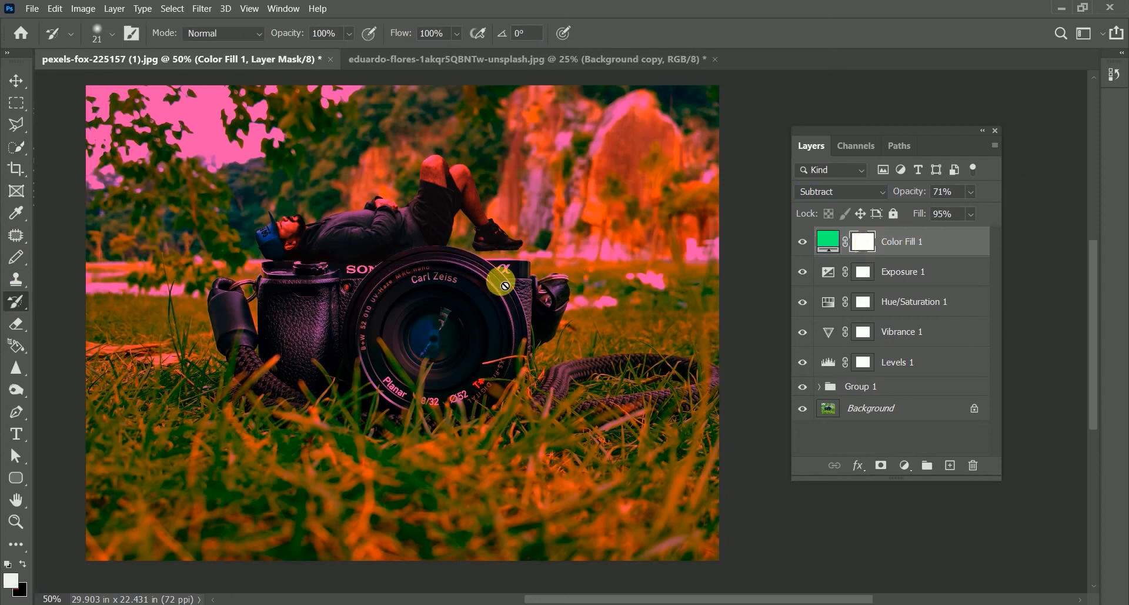
{"action": "right_click", "coordinate": [16, 300]}
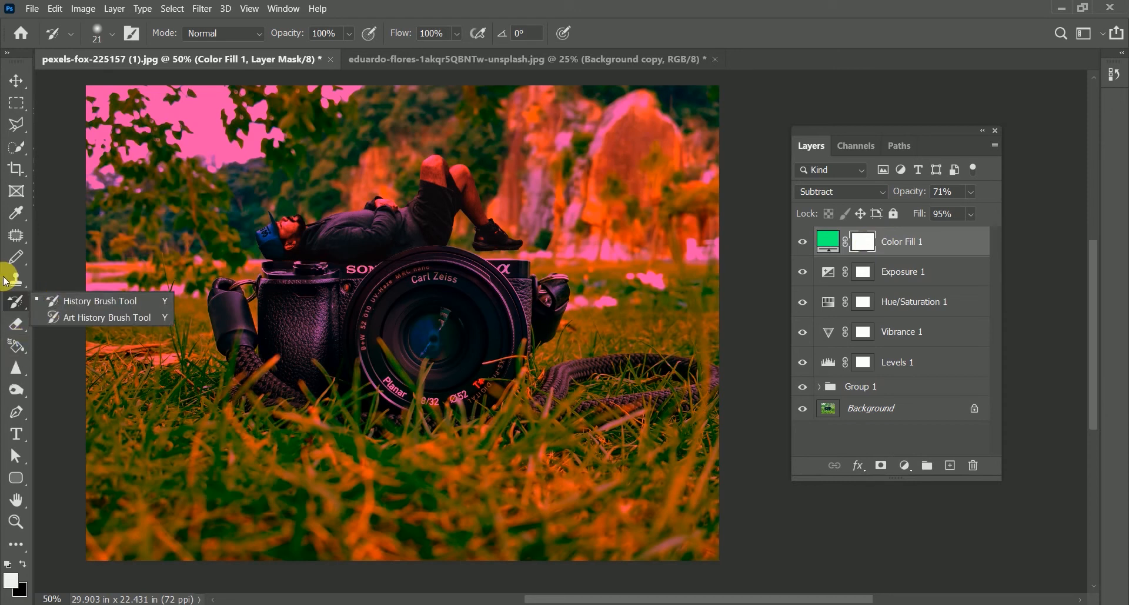
{"action": "left_click", "coordinate": [121, 194]}
{"action": "left_click", "coordinate": [131, 184]}
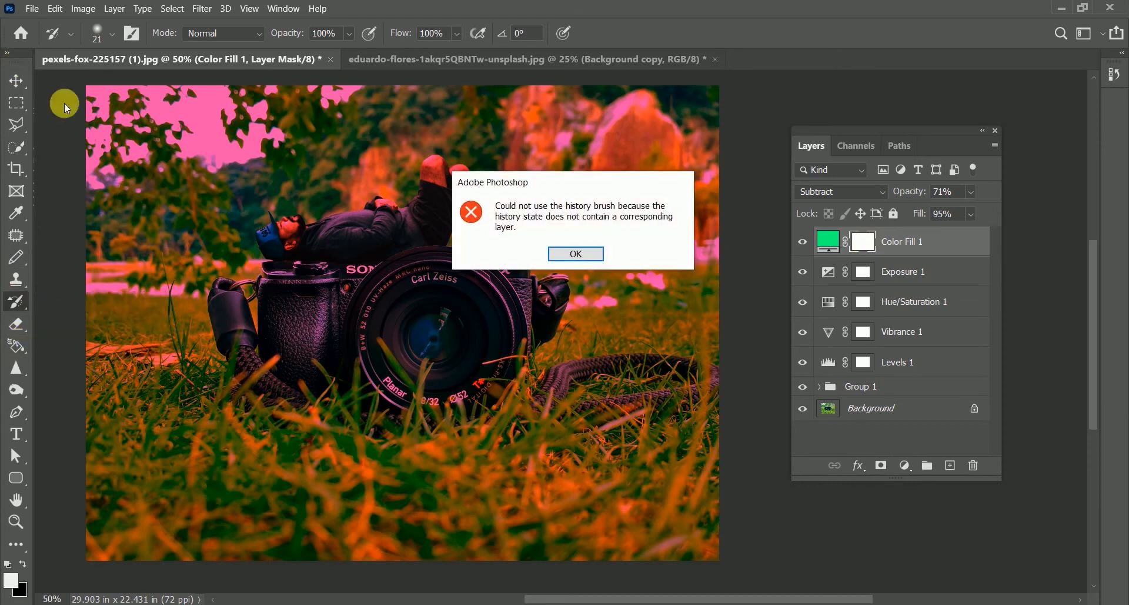
{"action": "key", "text": "Return"}
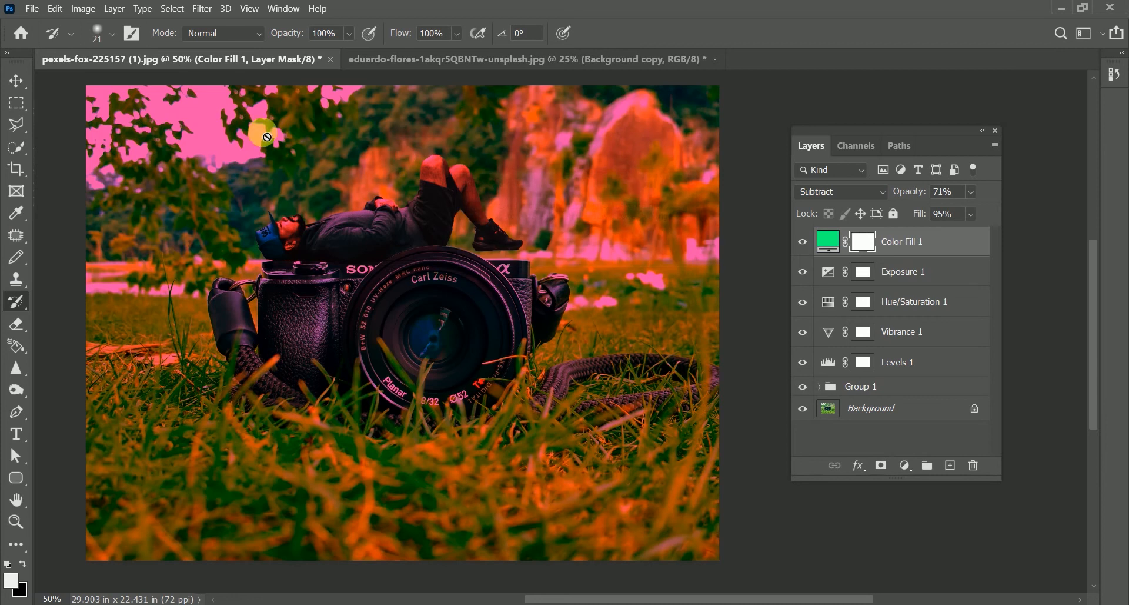
Switch to the Mixer Brush tool and enlarge its brush to 1100 px for the Color Fill 1 mask
{"action": "key", "text": "b"}
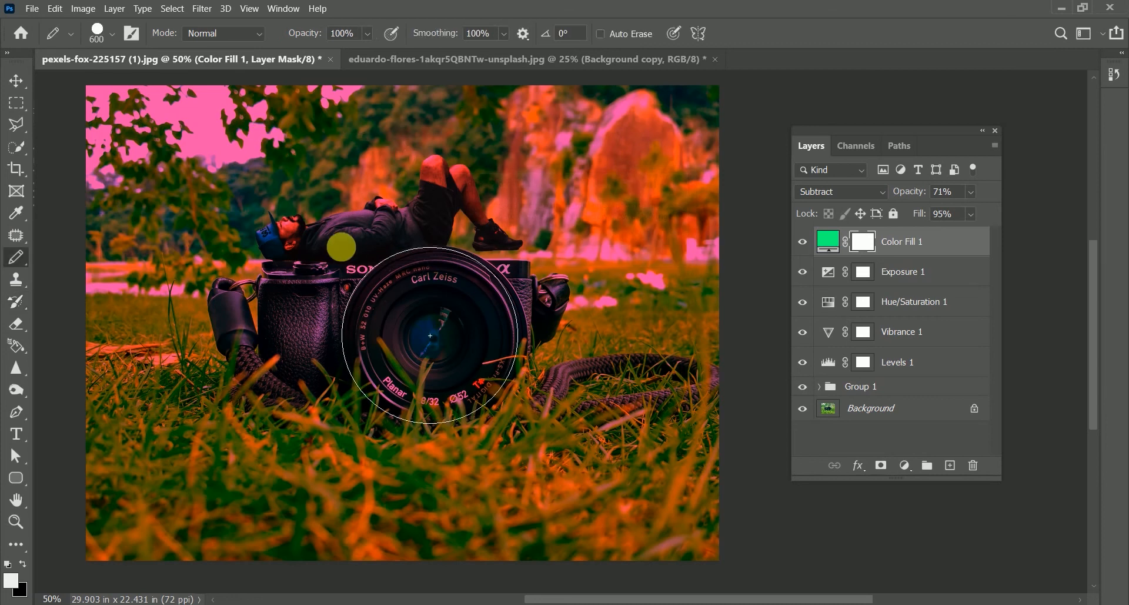
{"action": "left_click", "coordinate": [14, 257]}
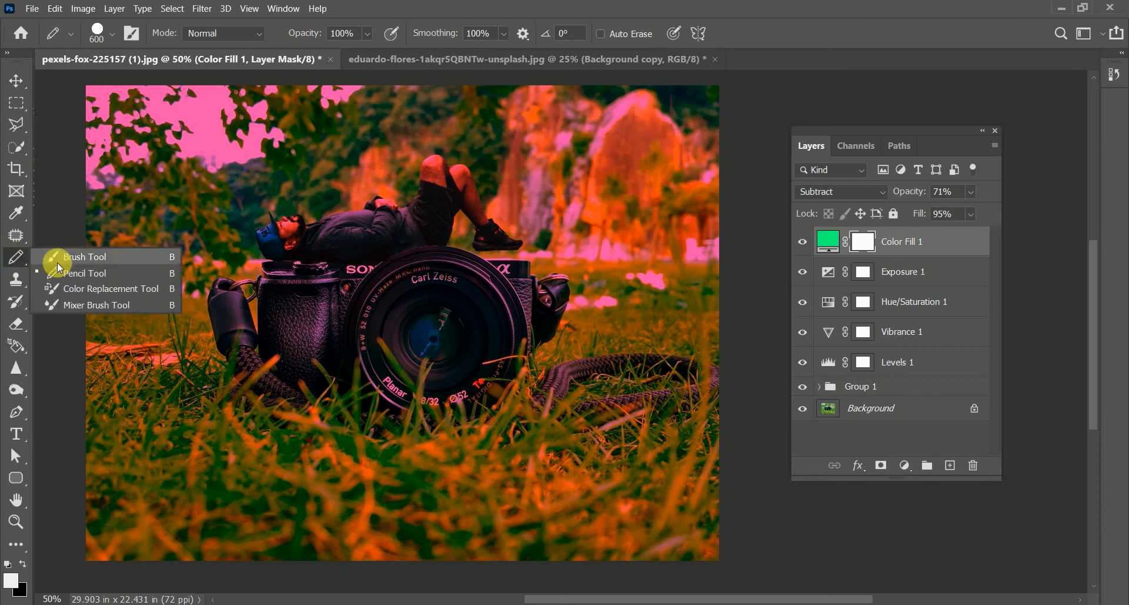
{"action": "left_click", "coordinate": [63, 303]}
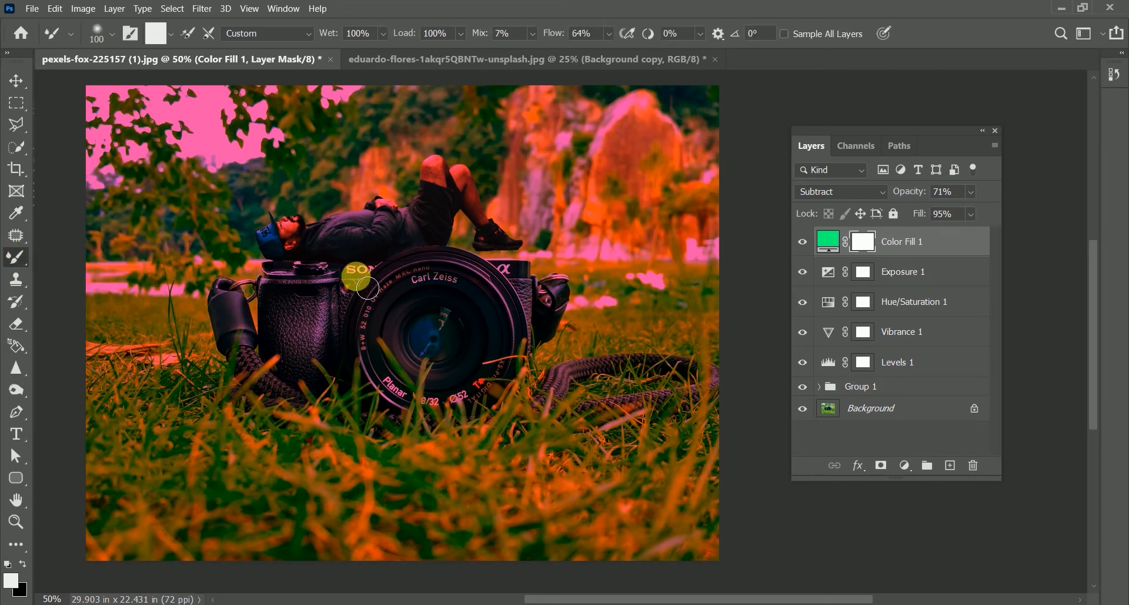
{"action": "key", "text": "bracketright"}
{"action": "key", "text": "bracketright"}
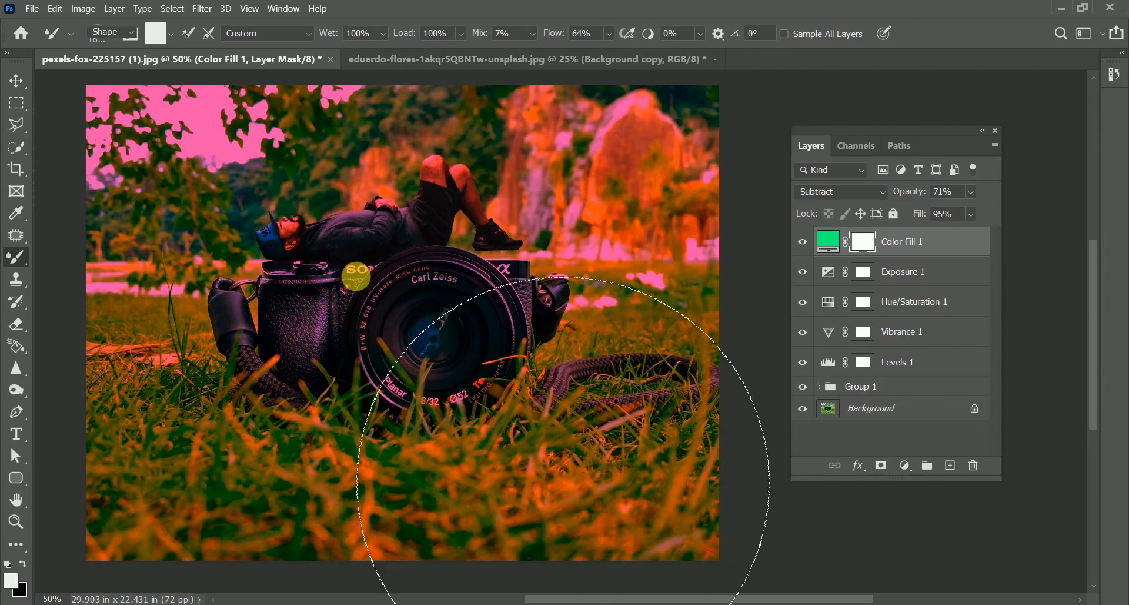
{"action": "key", "text": "p"}
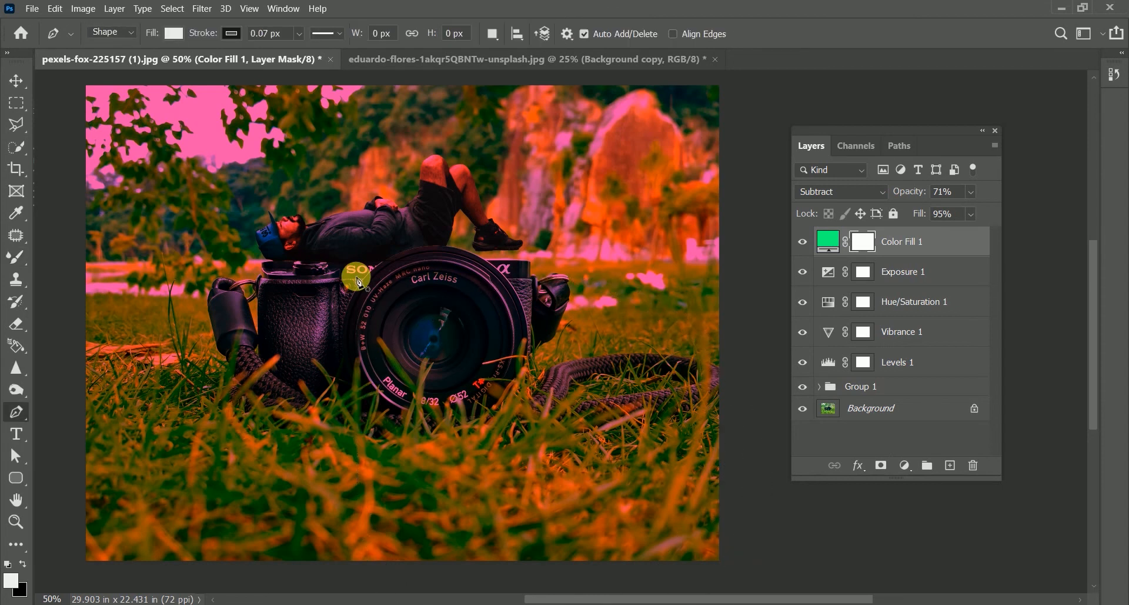
{"action": "key", "text": "b"}
{"action": "key", "text": "bracketleft"}
{"action": "key", "text": "bracketleft"}
{"action": "key", "text": "bracketleft"}
{"action": "key", "text": "bracketleft"}
{"action": "key", "text": "bracketleft"}
{"action": "key", "text": "bracketleft"}
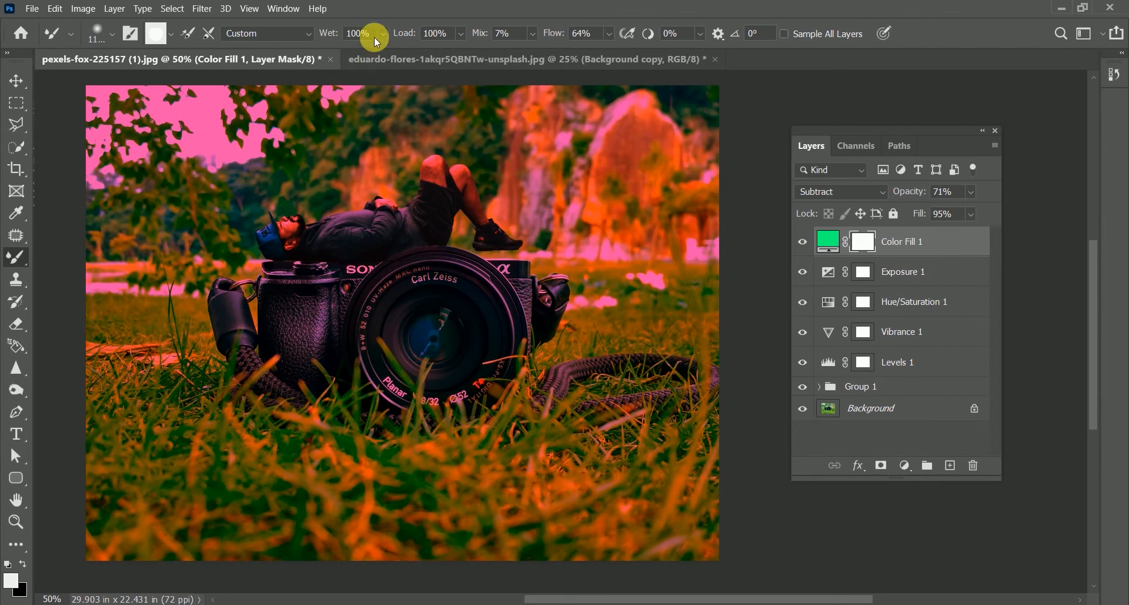
Choose a soft round brush tip for the Mixer Brush and set Wet to 69% and Load to 57%
{"action": "right_click", "coordinate": [408, 290]}
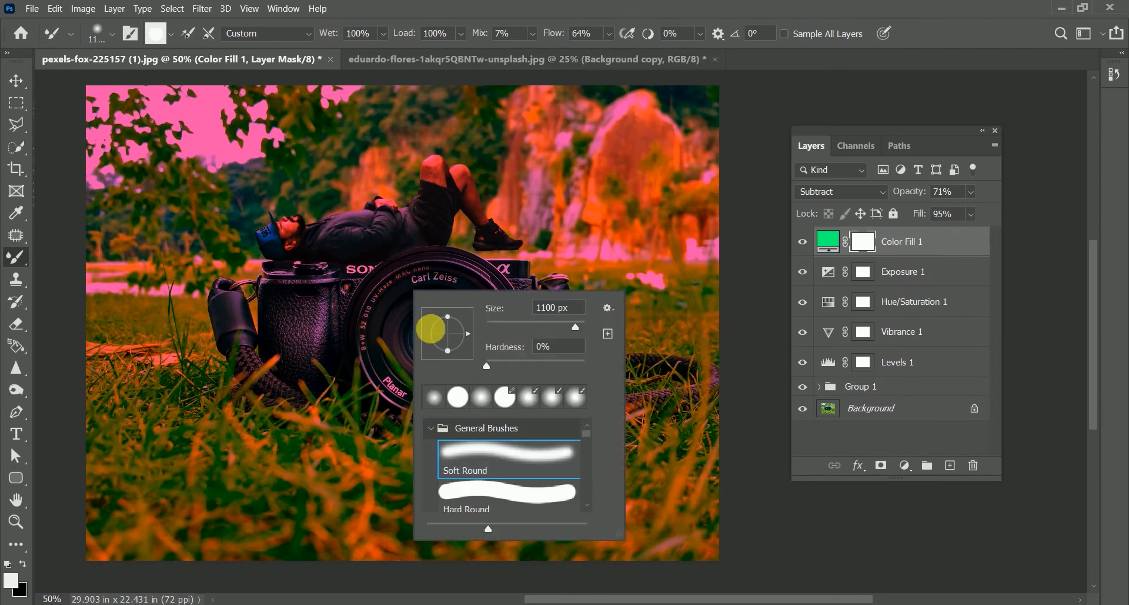
{"action": "left_click", "coordinate": [458, 397]}
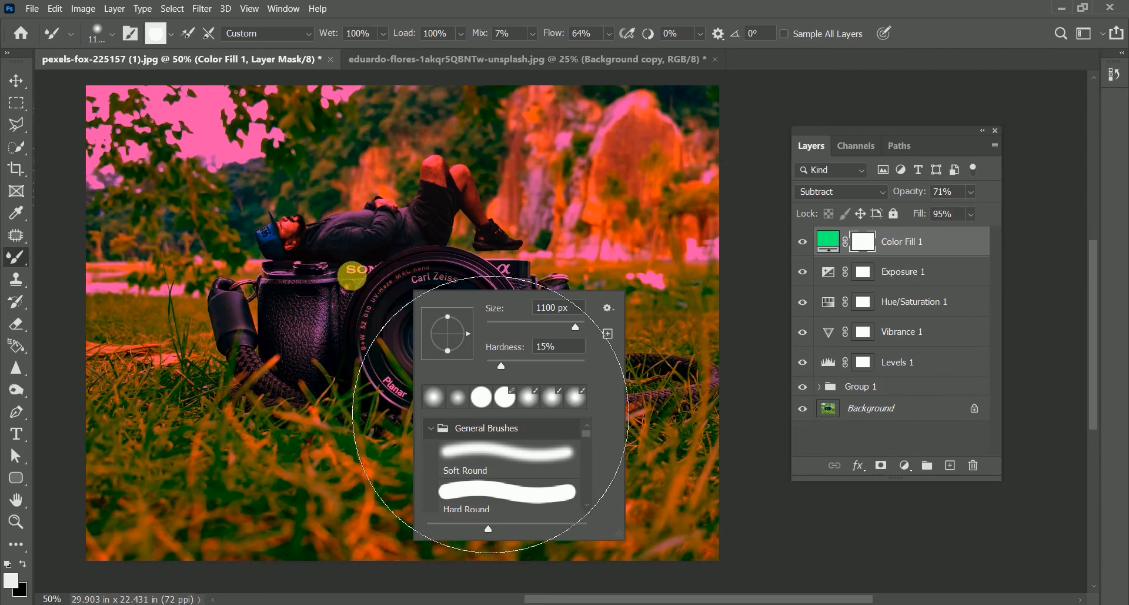
{"action": "left_click", "coordinate": [456, 405]}
{"action": "left_click", "coordinate": [379, 291]}
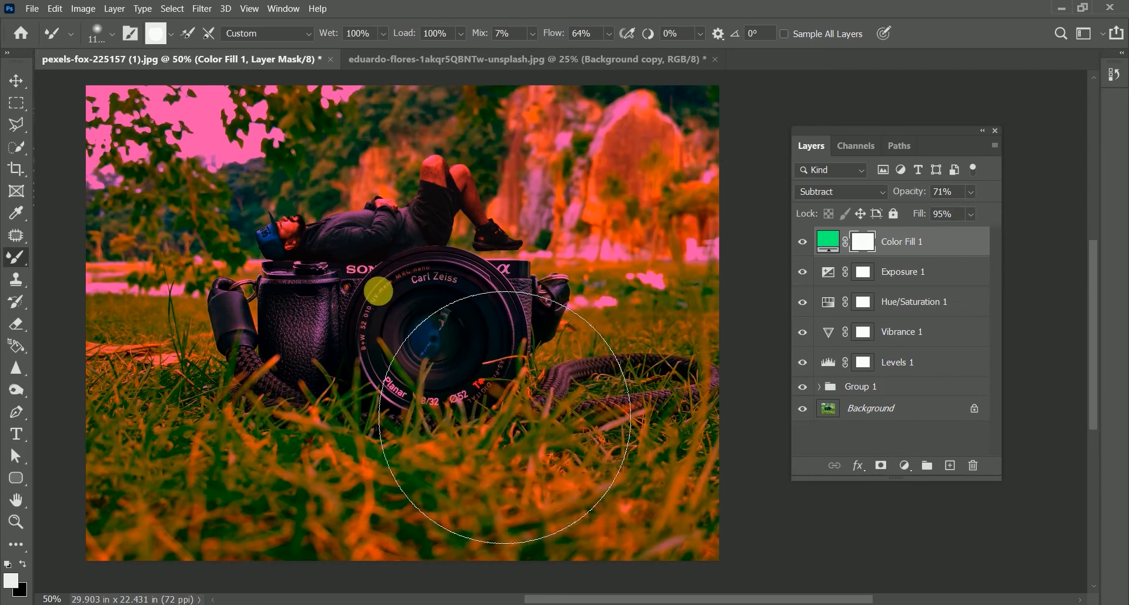
{"action": "left_click_drag", "start_coordinate": [330, 33], "coordinate": [305, 38]}
{"action": "left_click_drag", "start_coordinate": [405, 37], "coordinate": [378, 44]}
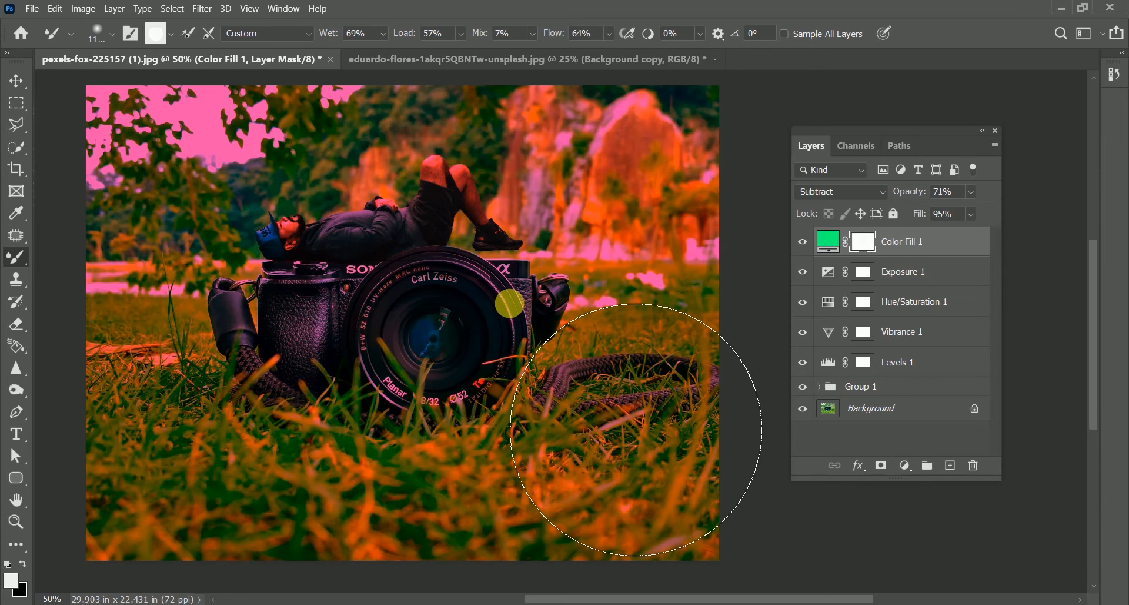
Paint black on the Color Fill 1 mask over the man, the camera and the central grass, leaving the tint around the edges
{"action": "key", "text": "x"}
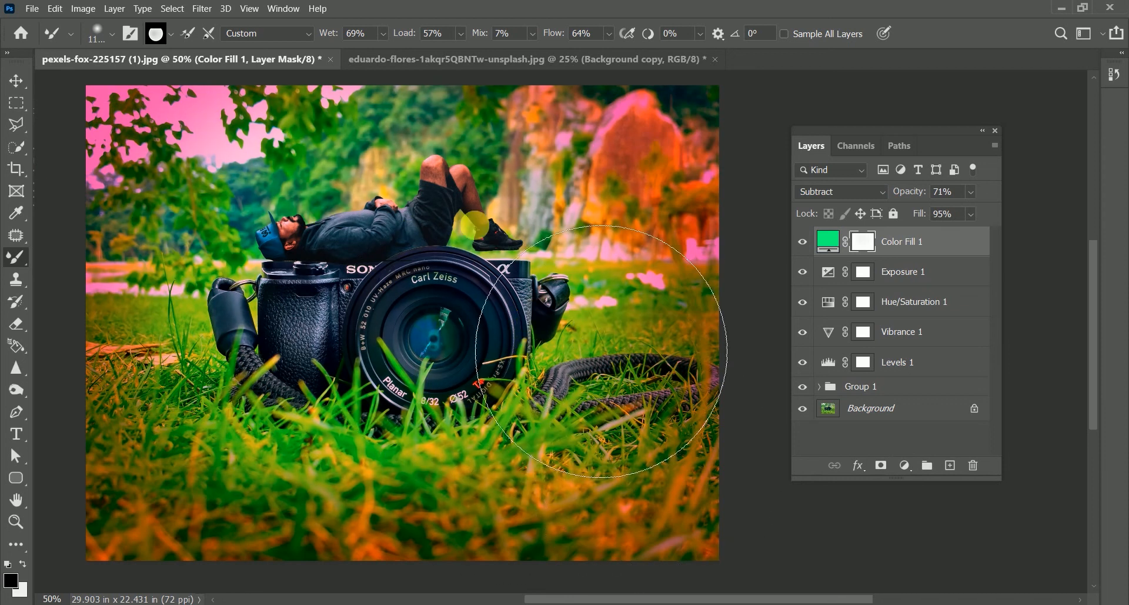
{"action": "mouse_move", "coordinate": [344, 389]}
{"action": "left_mouse_down"}
{"action": "mouse_move", "coordinate": [320, 399]}
{"action": "mouse_move", "coordinate": [424, 472]}
{"action": "left_mouse_up"}
{"action": "left_click_drag", "start_coordinate": [297, 346], "coordinate": [441, 416]}
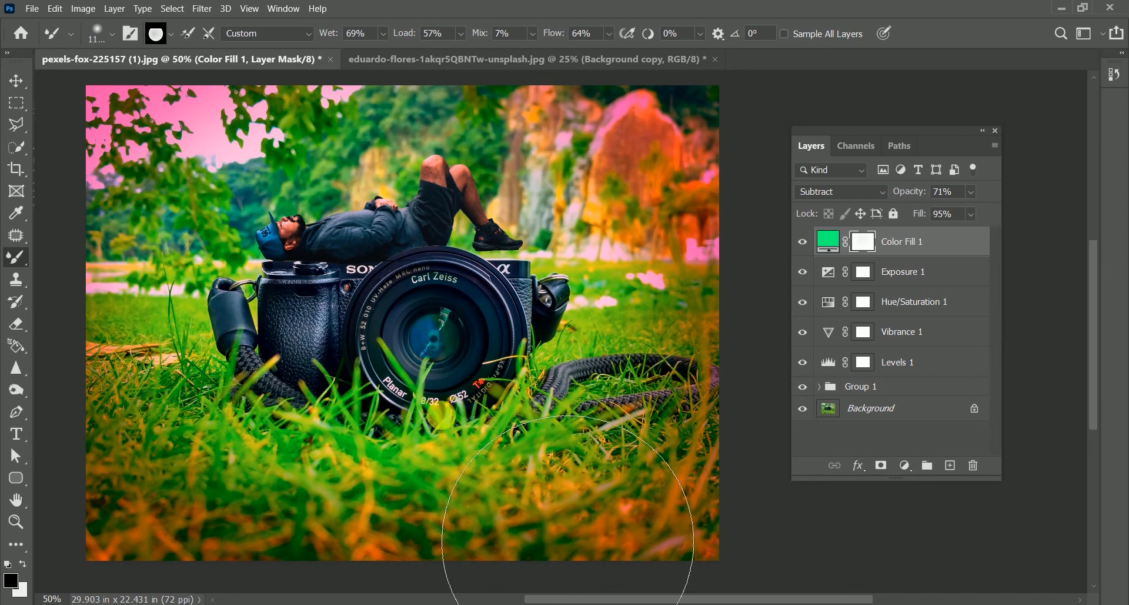
{"action": "key", "text": "v"}
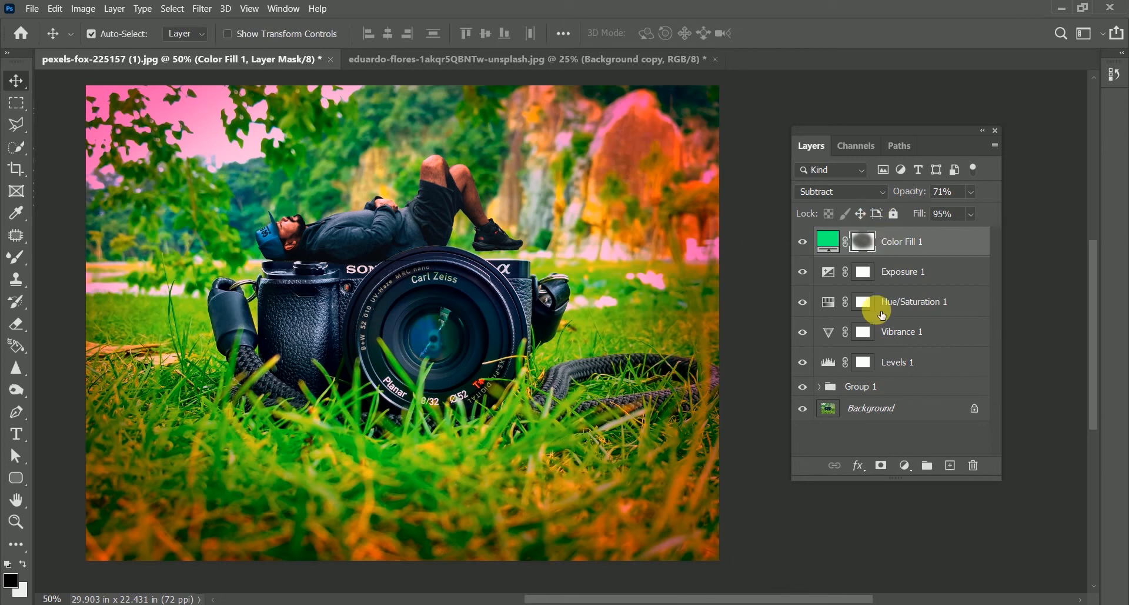
Shift the man on the Background copy layer in Group 1 slightly right along the top of the camera
{"action": "left_click", "coordinate": [437, 219]}
{"action": "left_click", "coordinate": [821, 387]}
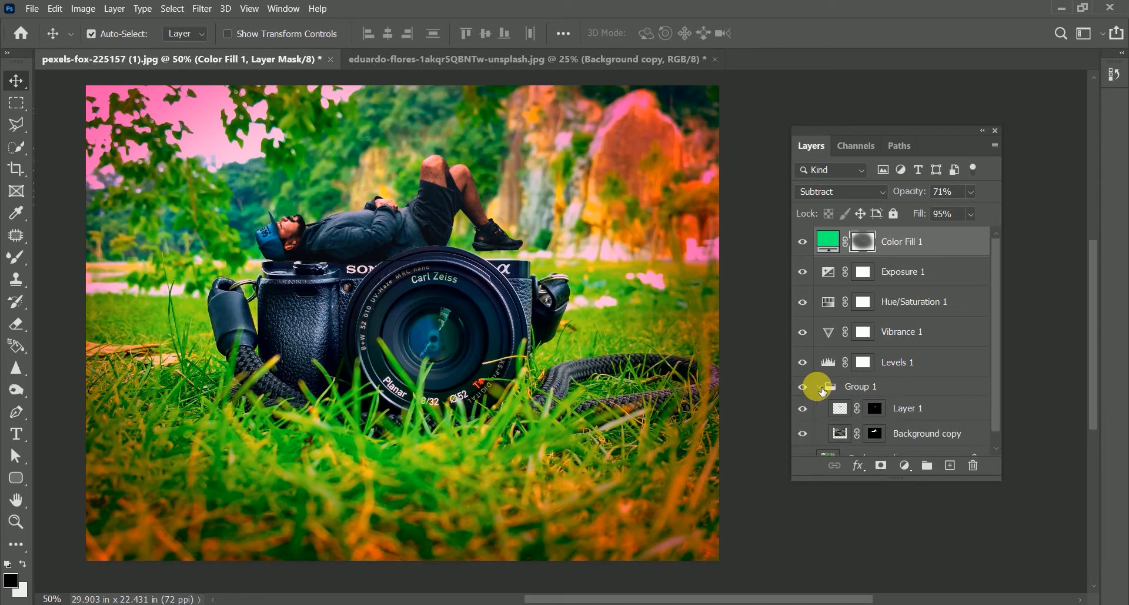
{"action": "left_click", "coordinate": [912, 434]}
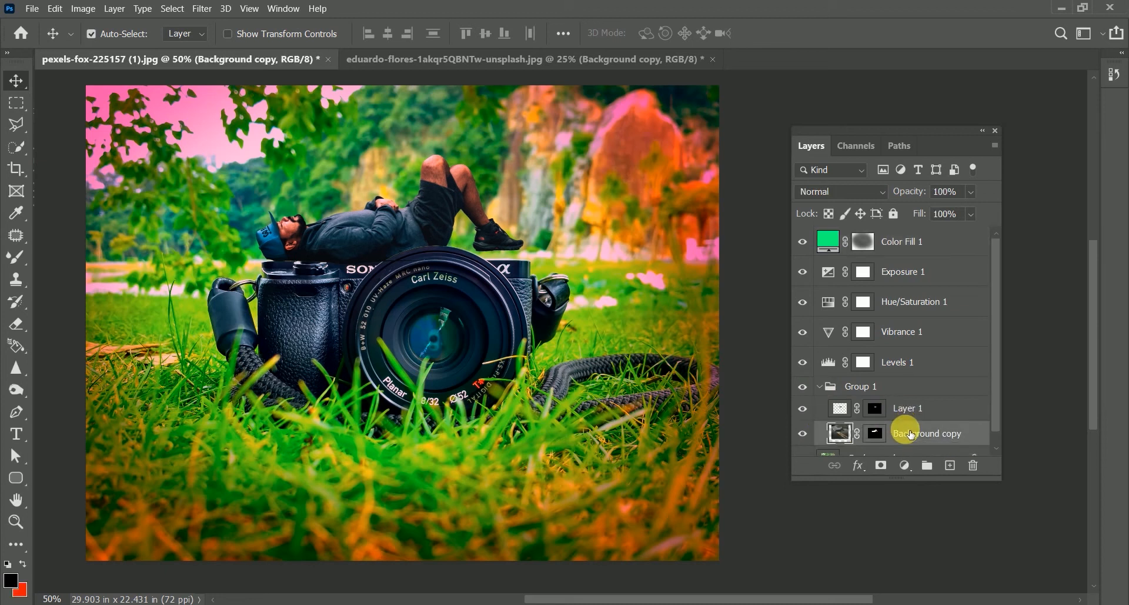
{"action": "key", "text": "ctrl+t"}
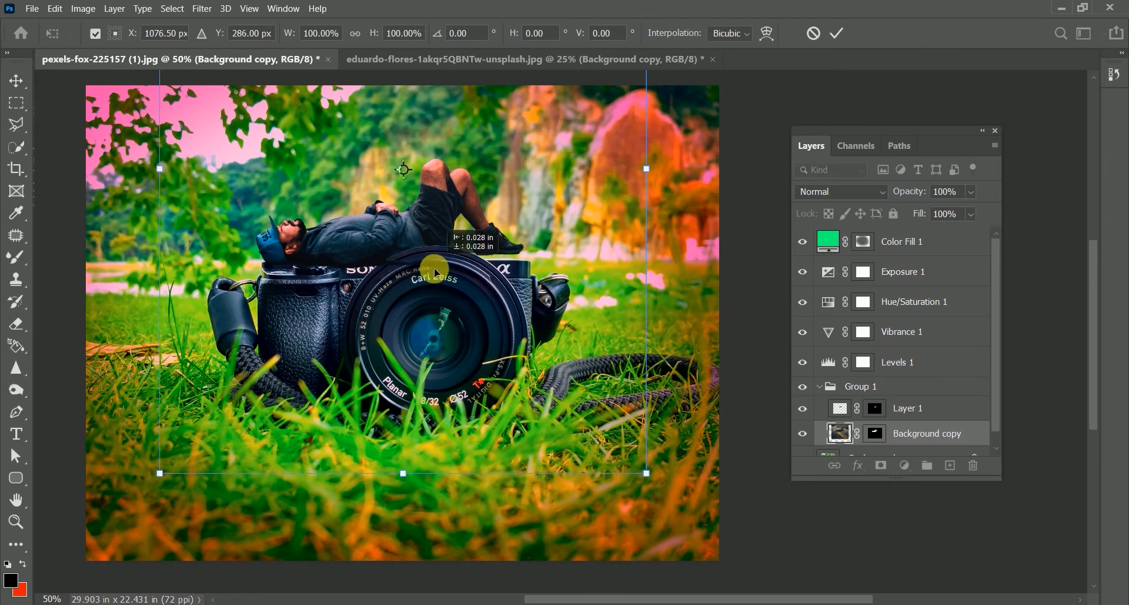
{"action": "mouse_move", "coordinate": [434, 269]}
{"action": "left_mouse_down"}
{"action": "mouse_move", "coordinate": [424, 262]}
{"action": "mouse_move", "coordinate": [445, 263]}
{"action": "left_mouse_up"}
{"action": "key", "text": "Return"}
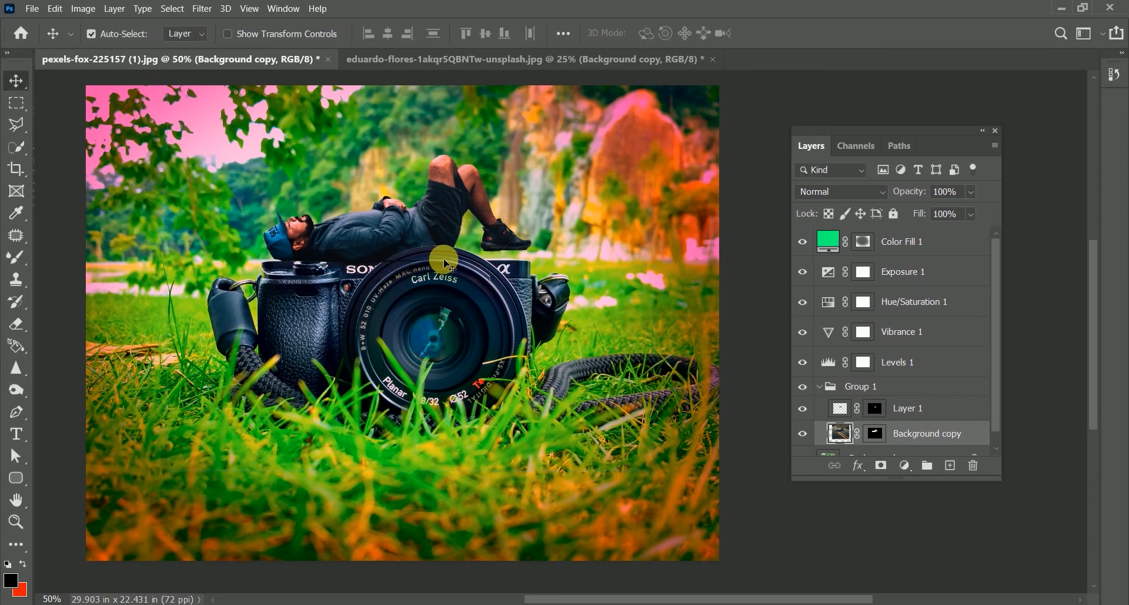
Duplicate the Color Fill 1 layer together with its mask
{"action": "left_click", "coordinate": [884, 245]}
{"action": "left_click_drag", "start_coordinate": [906, 485], "coordinate": [907, 575]}
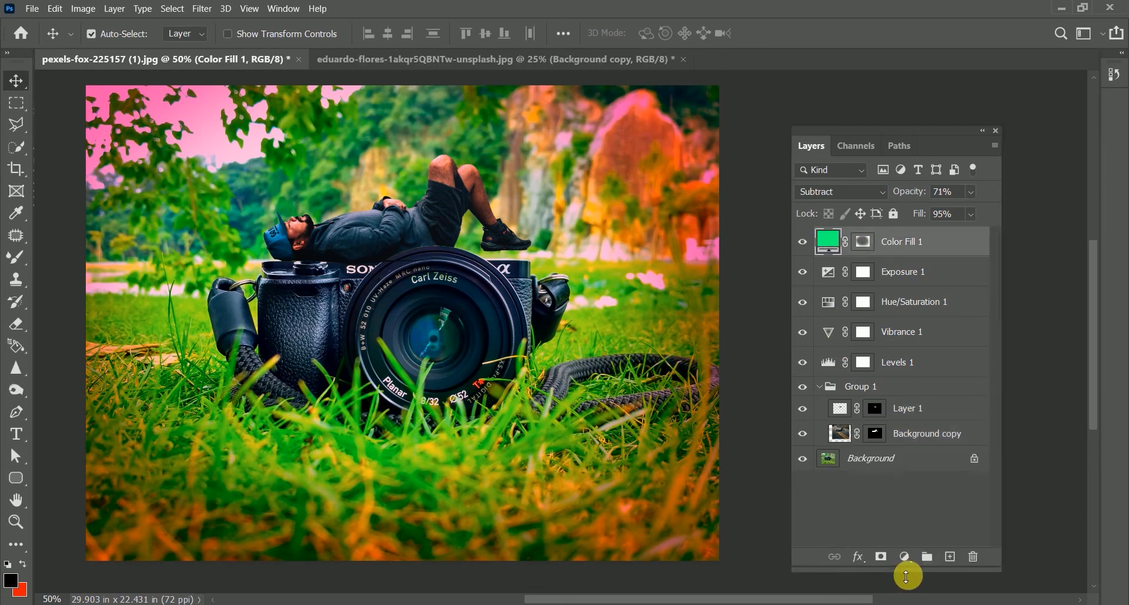
{"action": "left_click_drag", "start_coordinate": [922, 243], "coordinate": [950, 556]}
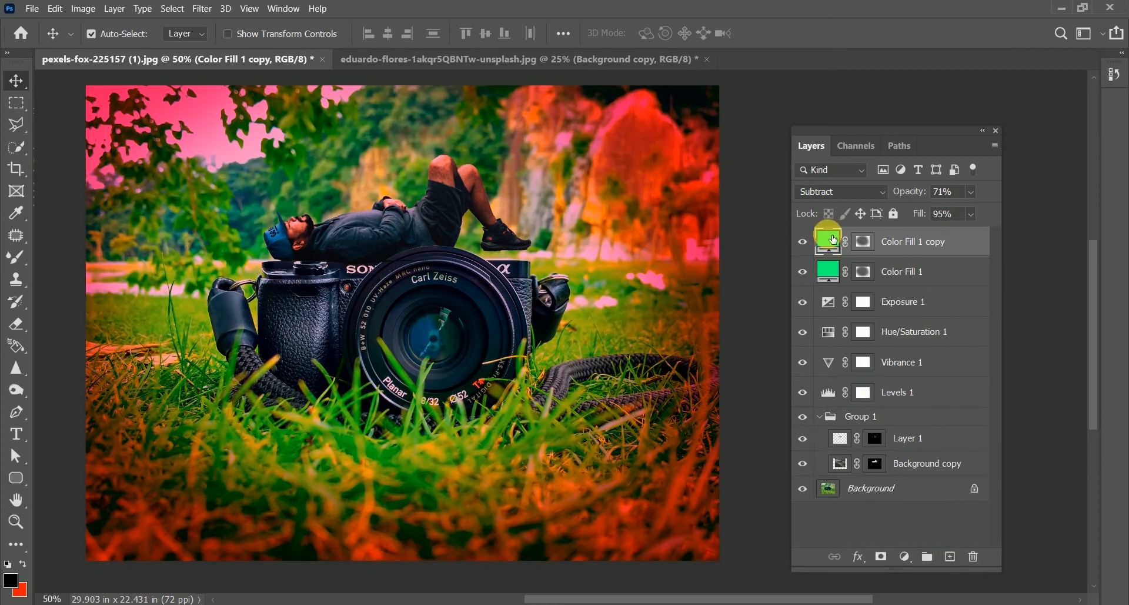
Recolor the Color Fill 1 copy layer to dark red #880d22 with a hue of 350°
{"action": "double_click", "coordinate": [832, 238]}
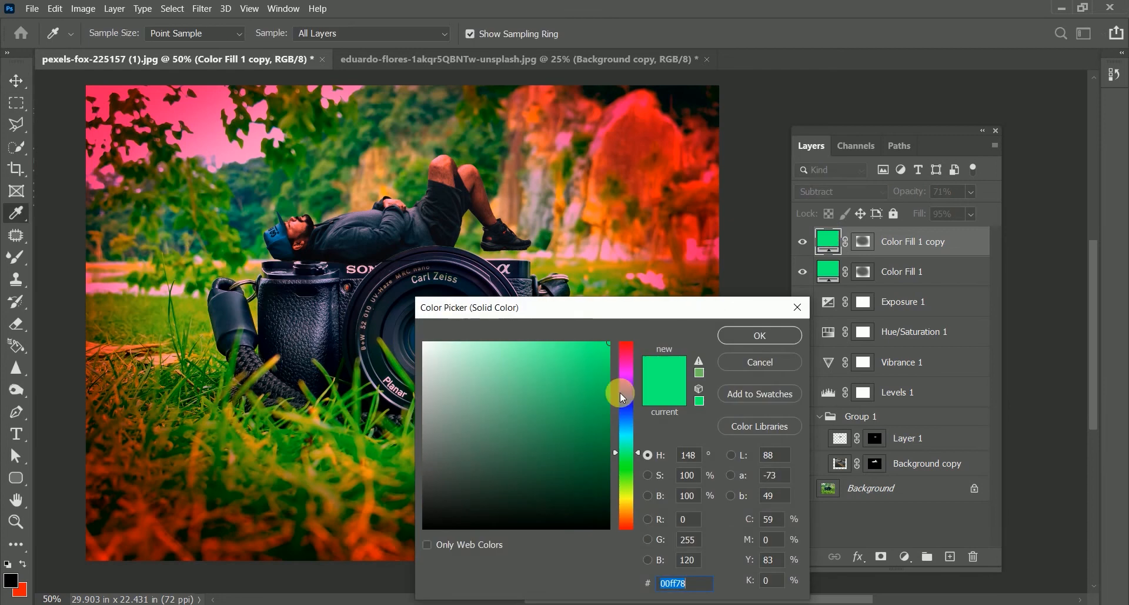
{"action": "left_click_drag", "start_coordinate": [608, 494], "coordinate": [600, 488]}
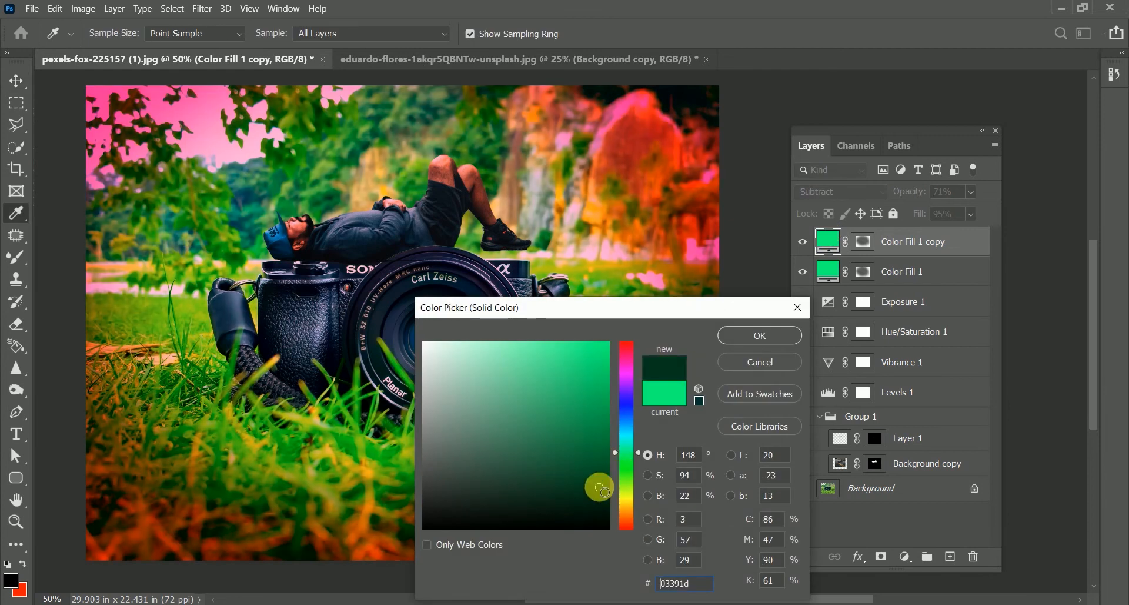
{"action": "left_click", "coordinate": [443, 517]}
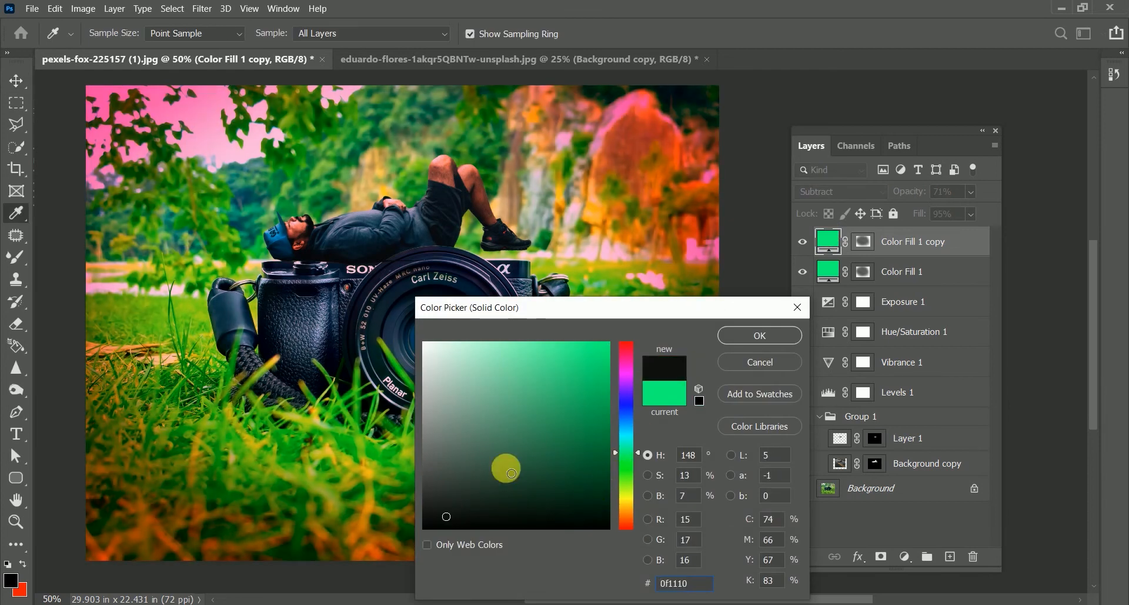
{"action": "left_click", "coordinate": [581, 363]}
{"action": "mouse_move", "coordinate": [581, 363]}
{"action": "left_mouse_down"}
{"action": "mouse_move", "coordinate": [600, 355]}
{"action": "mouse_move", "coordinate": [577, 478]}
{"action": "mouse_move", "coordinate": [608, 473]}
{"action": "mouse_move", "coordinate": [617, 500]}
{"action": "mouse_move", "coordinate": [597, 393]}
{"action": "mouse_move", "coordinate": [624, 350]}
{"action": "mouse_move", "coordinate": [613, 351]}
{"action": "mouse_move", "coordinate": [608, 470]}
{"action": "mouse_move", "coordinate": [733, 308]}
{"action": "left_mouse_up"}
{"action": "left_click", "coordinate": [630, 347]}
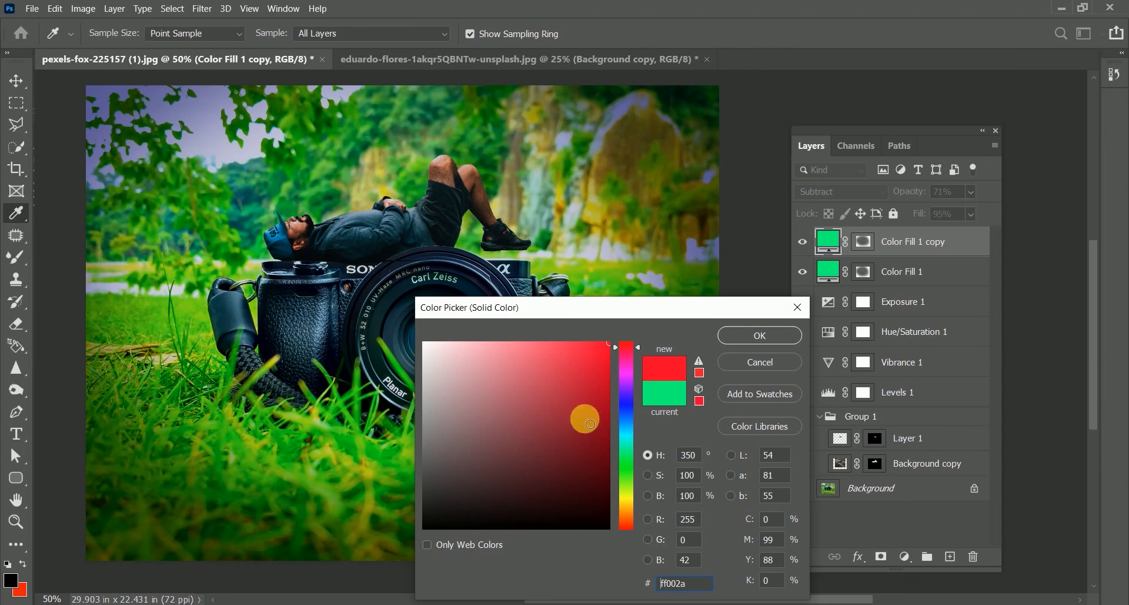
{"action": "left_click", "coordinate": [597, 434]}
{"action": "left_click", "coordinate": [732, 330]}
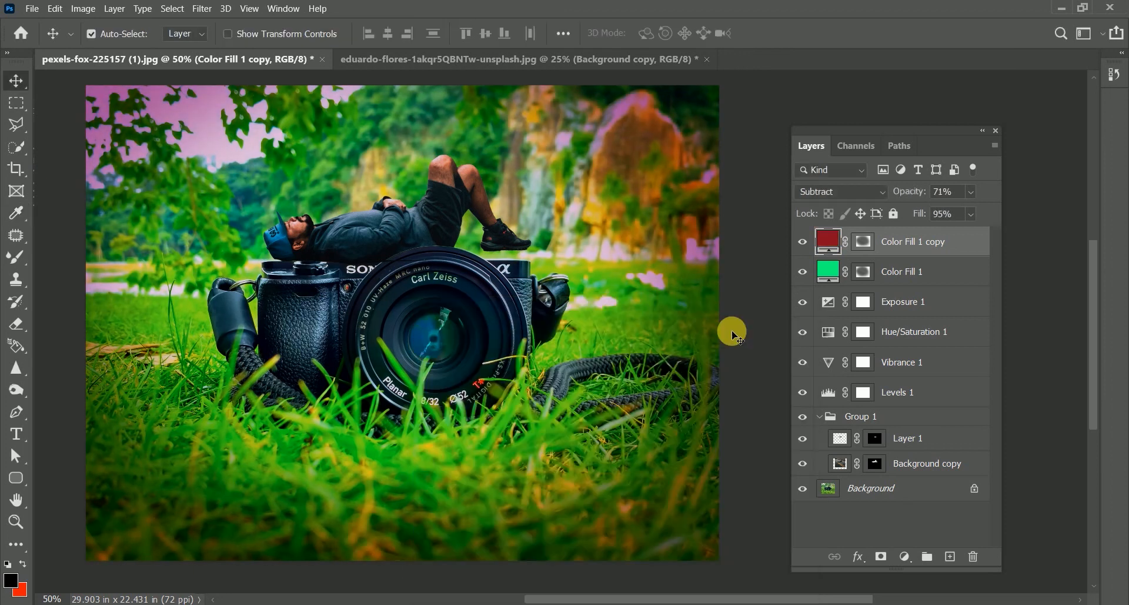
Duplicate the dark red fill layer, set the duplicate's blend mode to Normal and recolor it near-black #181011
{"action": "left_click_drag", "start_coordinate": [891, 247], "coordinate": [952, 562]}
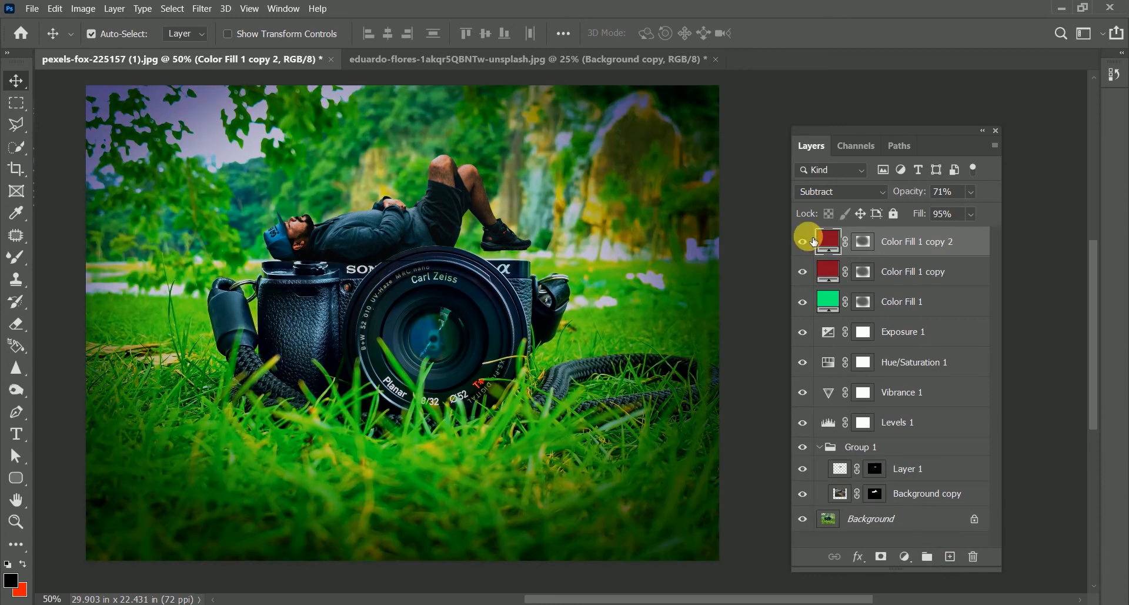
{"action": "left_click", "coordinate": [856, 191]}
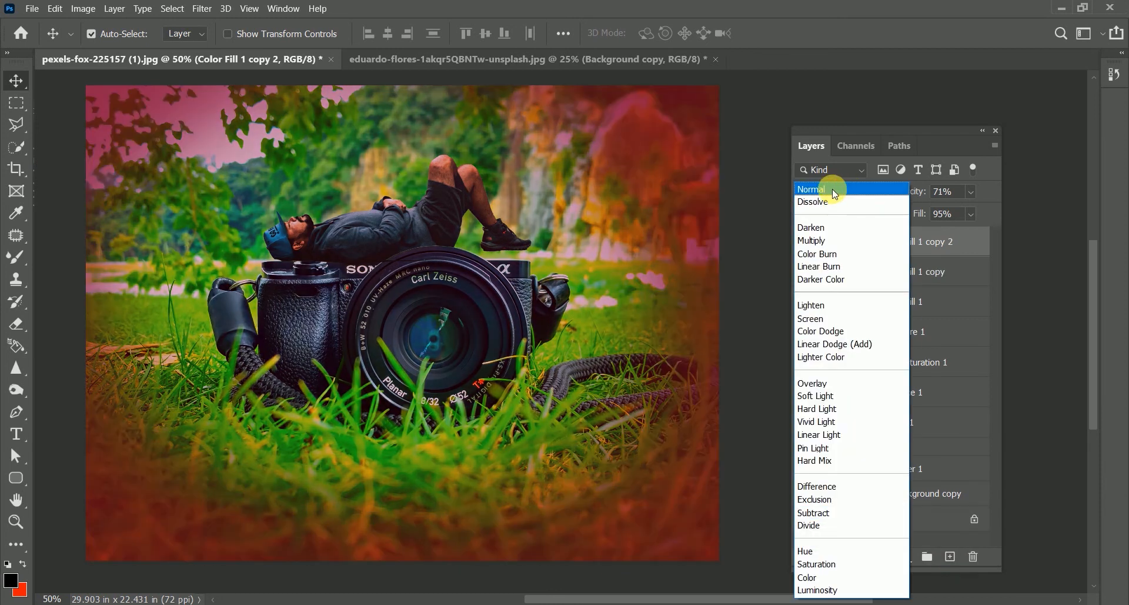
{"action": "left_click", "coordinate": [831, 189]}
{"action": "double_click", "coordinate": [824, 244]}
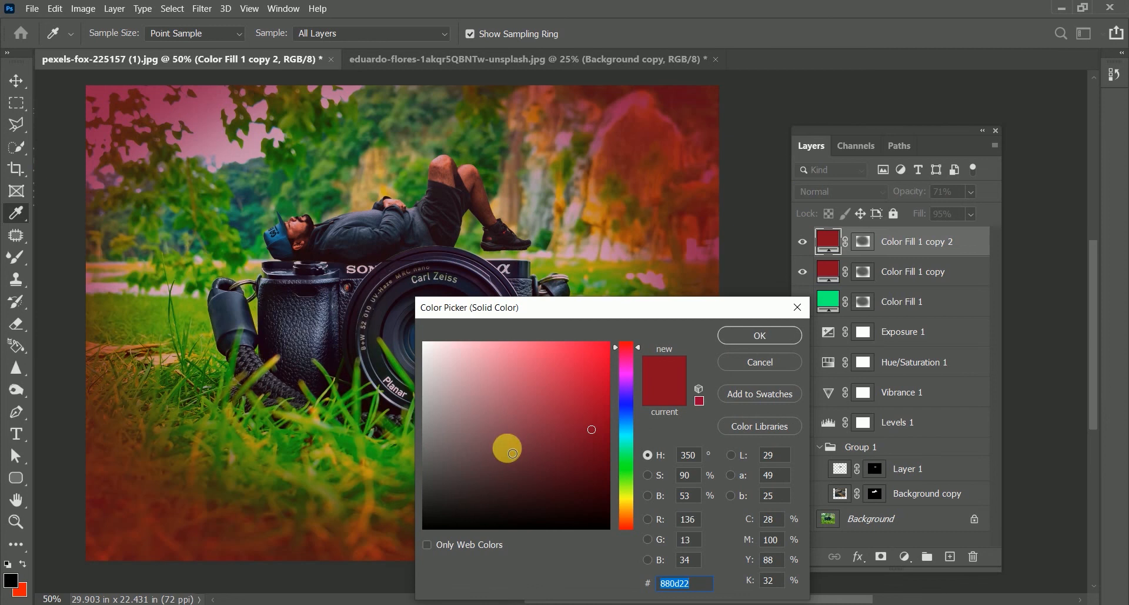
{"action": "left_click", "coordinate": [486, 512]}
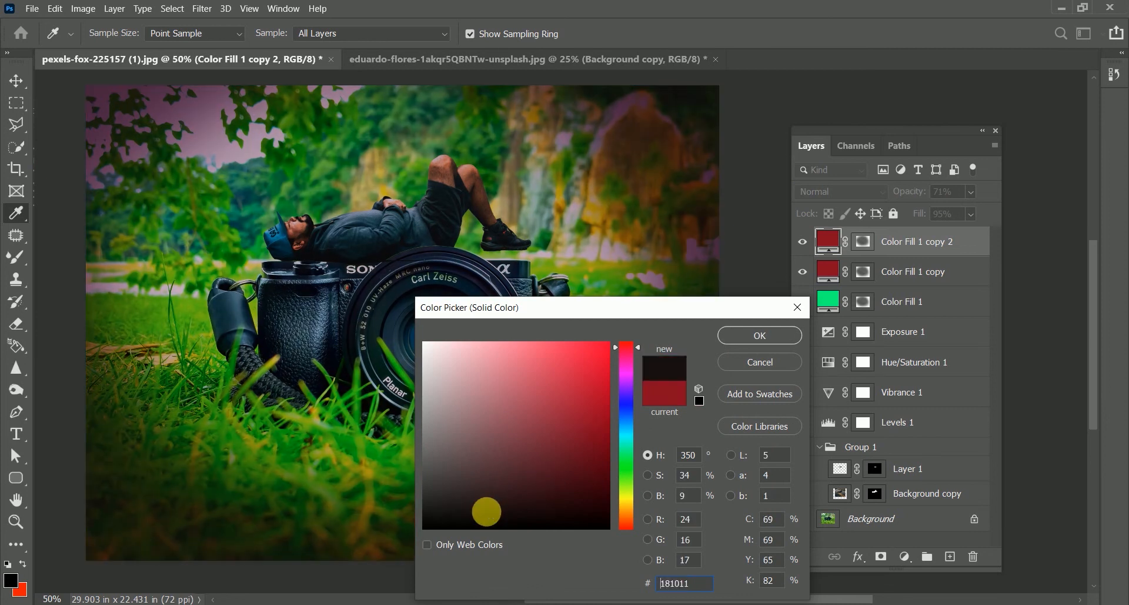
{"action": "left_click", "coordinate": [739, 340]}
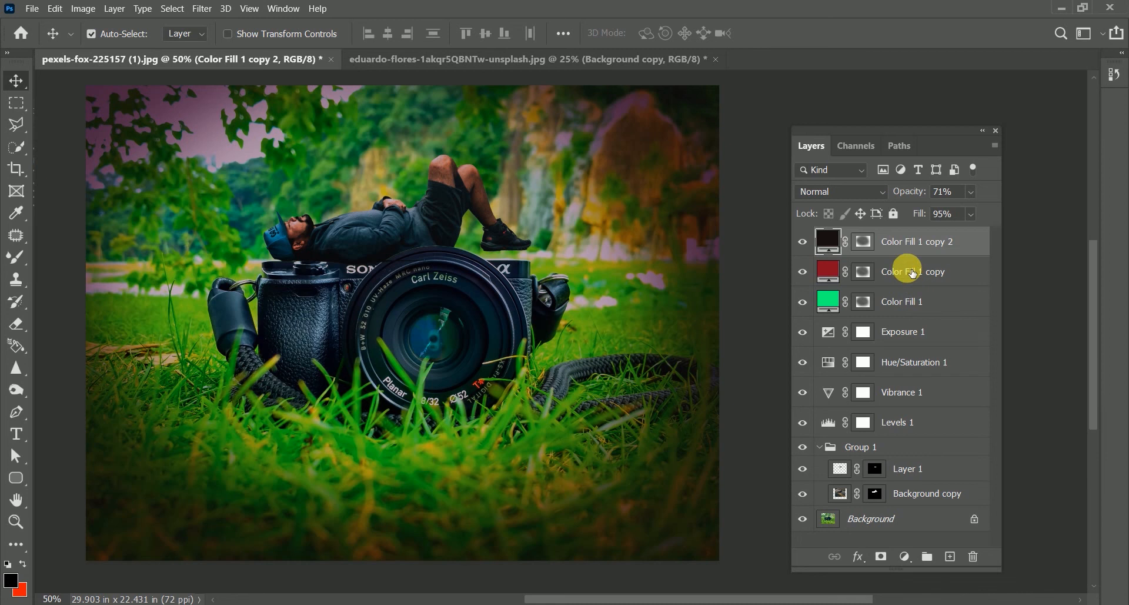
Add a Brightness/Contrast adjustment layer with brightness 93 and contrast 16 above the color fills
{"action": "left_click", "coordinate": [905, 556]}
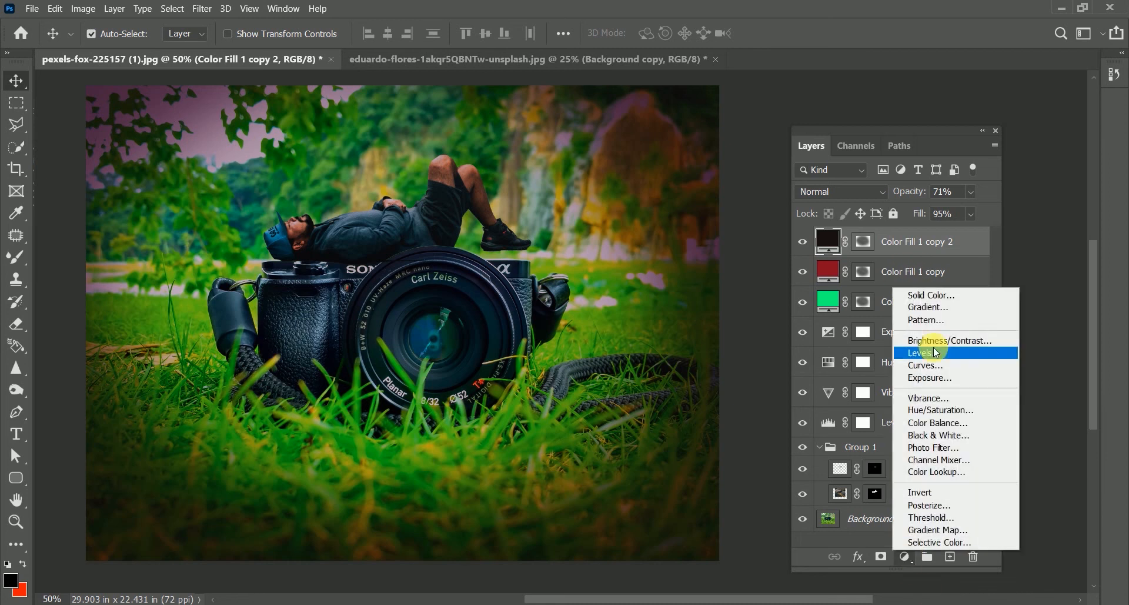
{"action": "left_click", "coordinate": [941, 340]}
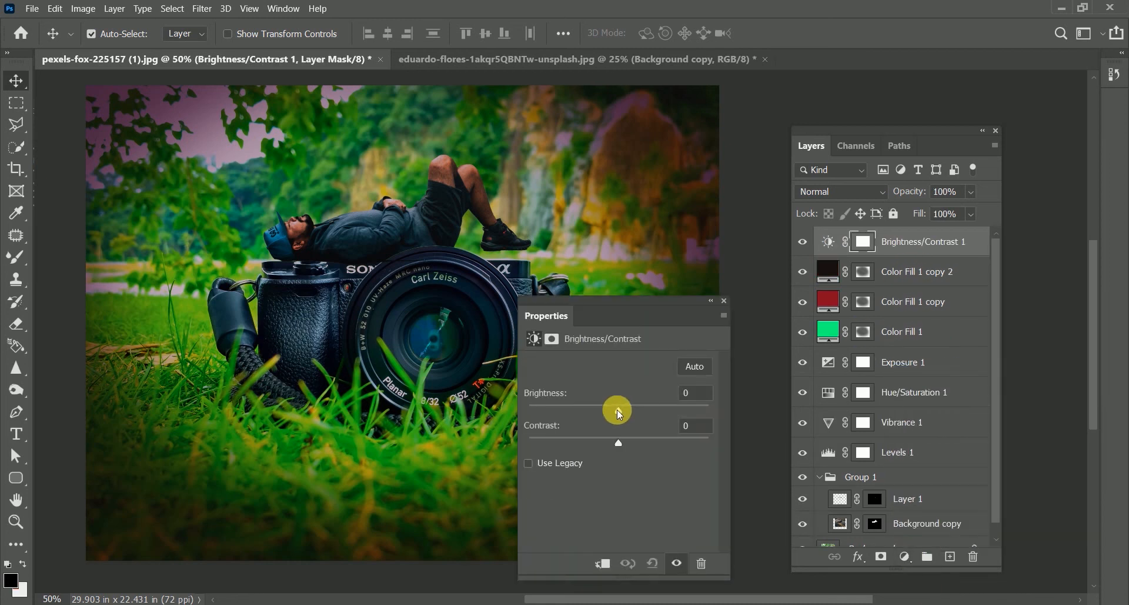
{"action": "left_click_drag", "start_coordinate": [625, 410], "coordinate": [672, 414]}
{"action": "left_click_drag", "start_coordinate": [676, 416], "coordinate": [634, 444]}
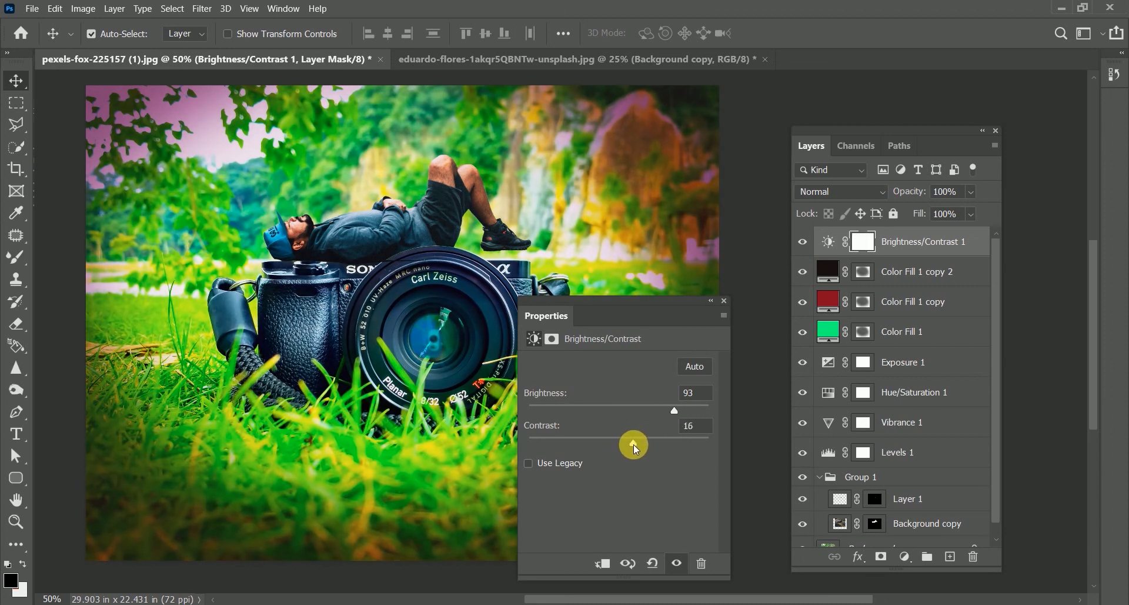
{"action": "left_click", "coordinate": [724, 304]}
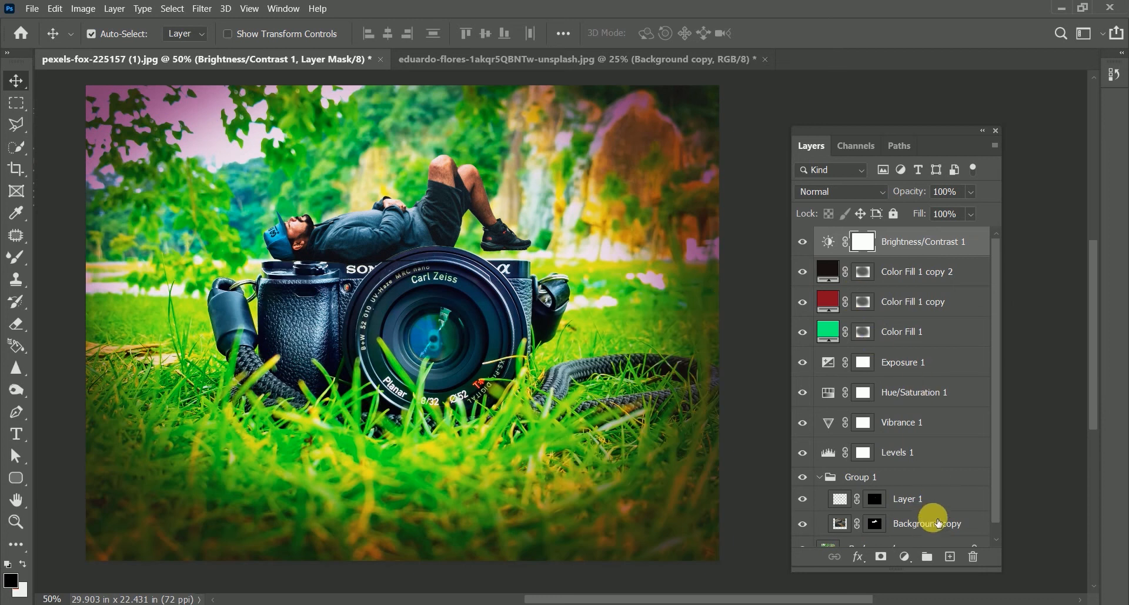
Group the adjustment and color fill layers from Levels 1 up to Brightness/Contrast 1, and collapse Group 1
{"action": "scroll", "coordinate": [998, 509], "scroll_direction": "down", "scroll_amount": 1}
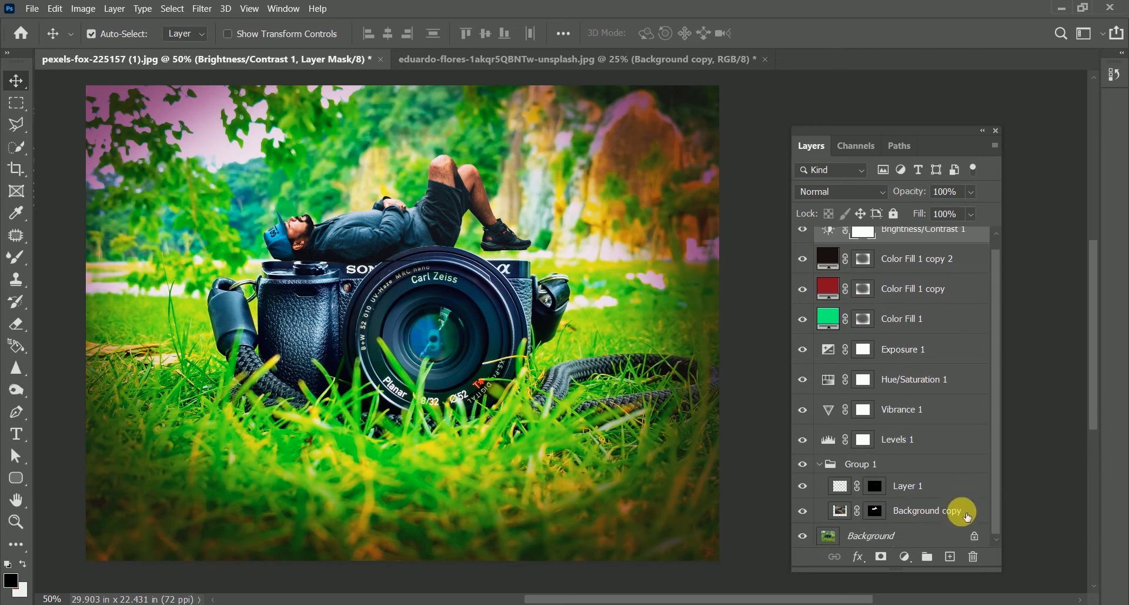
{"action": "left_click", "coordinate": [935, 445], "text": "shift"}
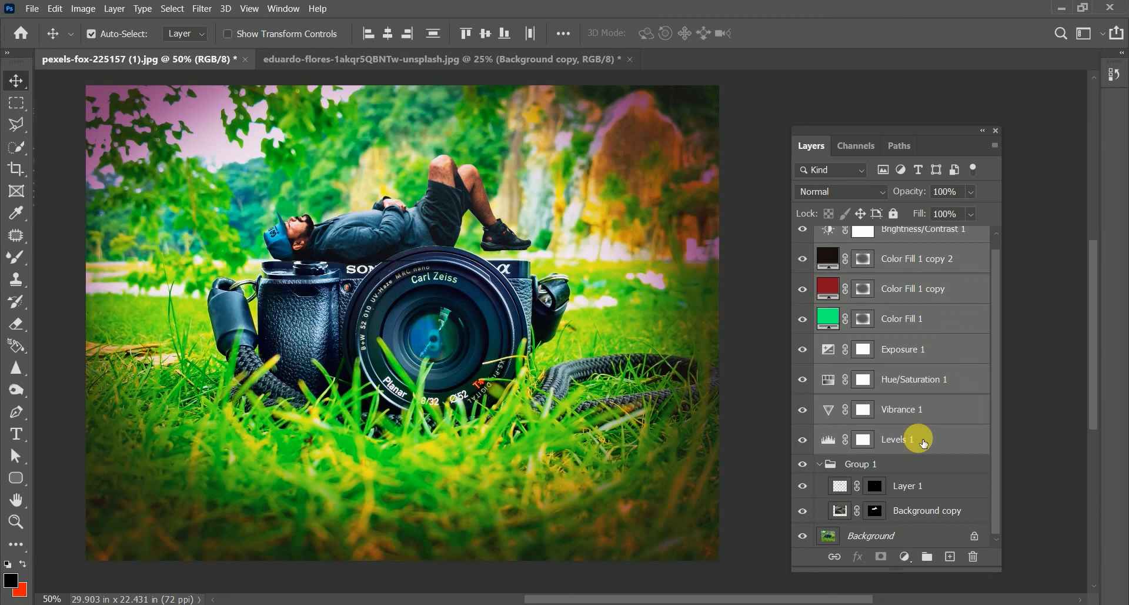
{"action": "key", "text": "ctrl+g"}
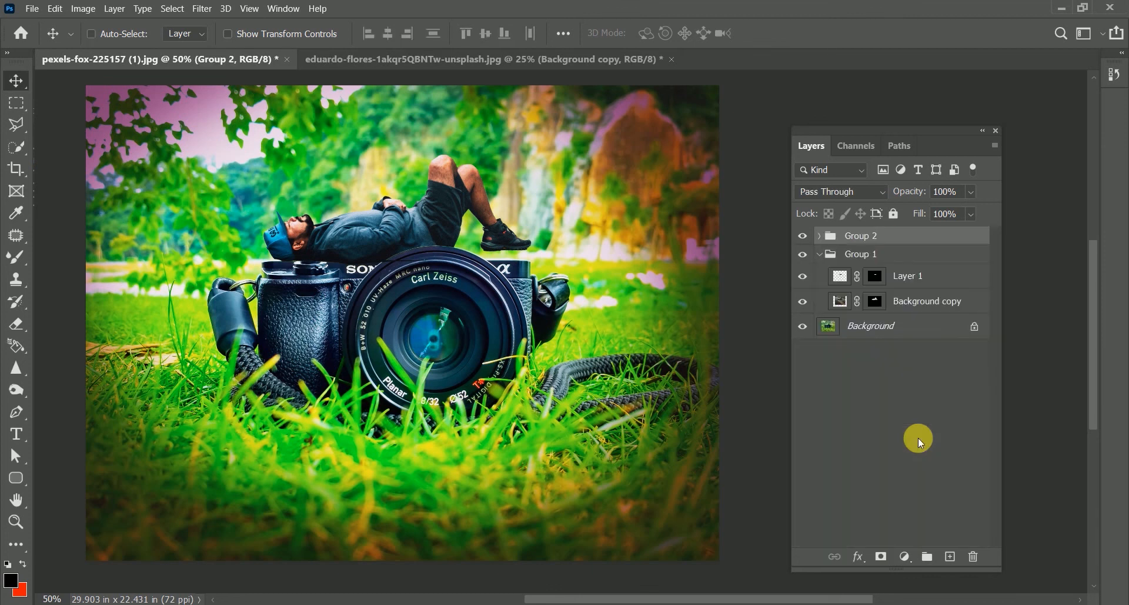
{"action": "left_click", "coordinate": [819, 254]}
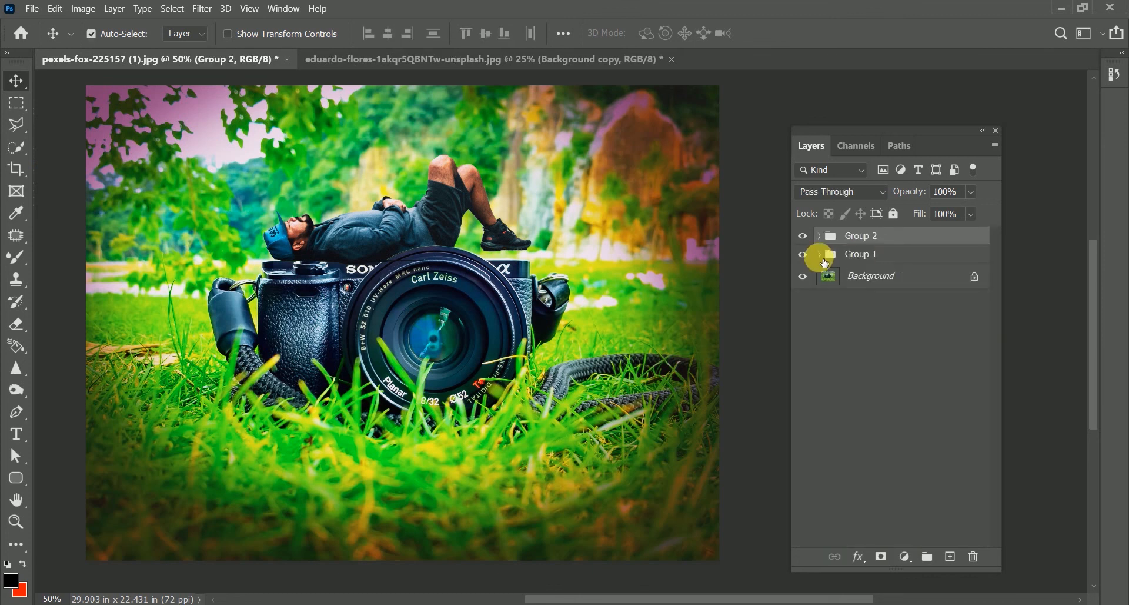
{"action": "left_click", "coordinate": [202, 9]}
{"action": "left_click", "coordinate": [874, 423]}
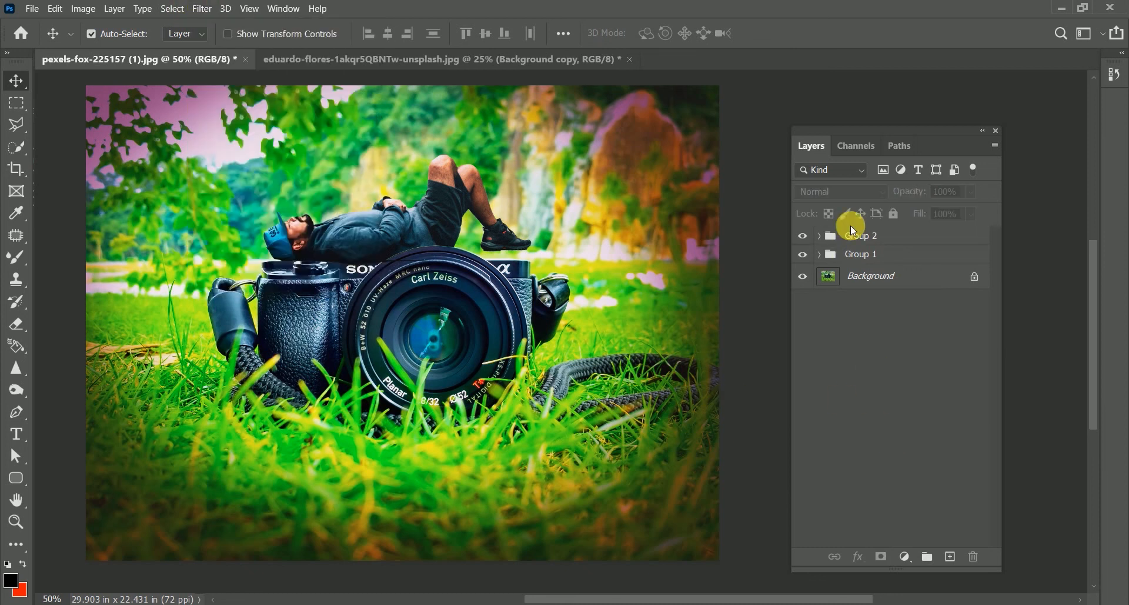
{"action": "left_click", "coordinate": [859, 283]}
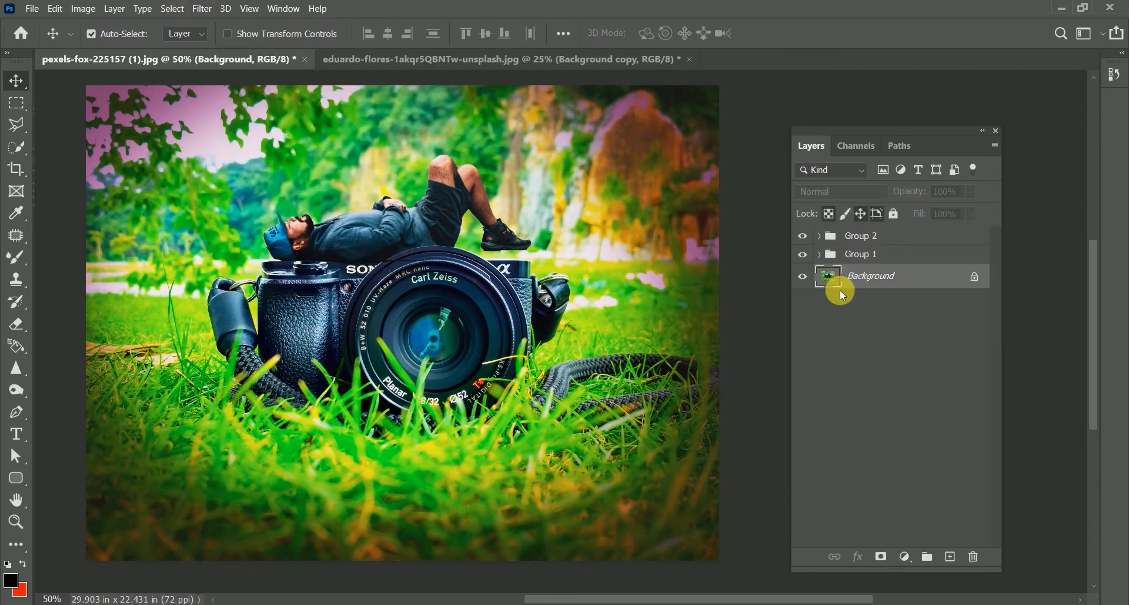
Add a Levels adjustment layer above Group 2 using the Darker preset
{"action": "left_click", "coordinate": [889, 237]}
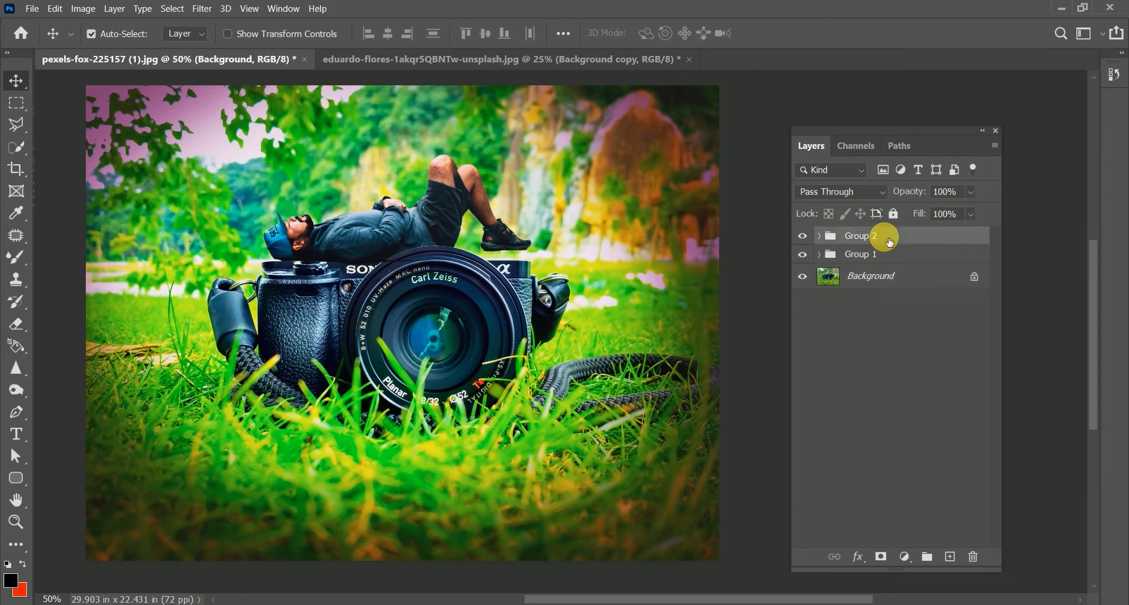
{"action": "left_click", "coordinate": [906, 556]}
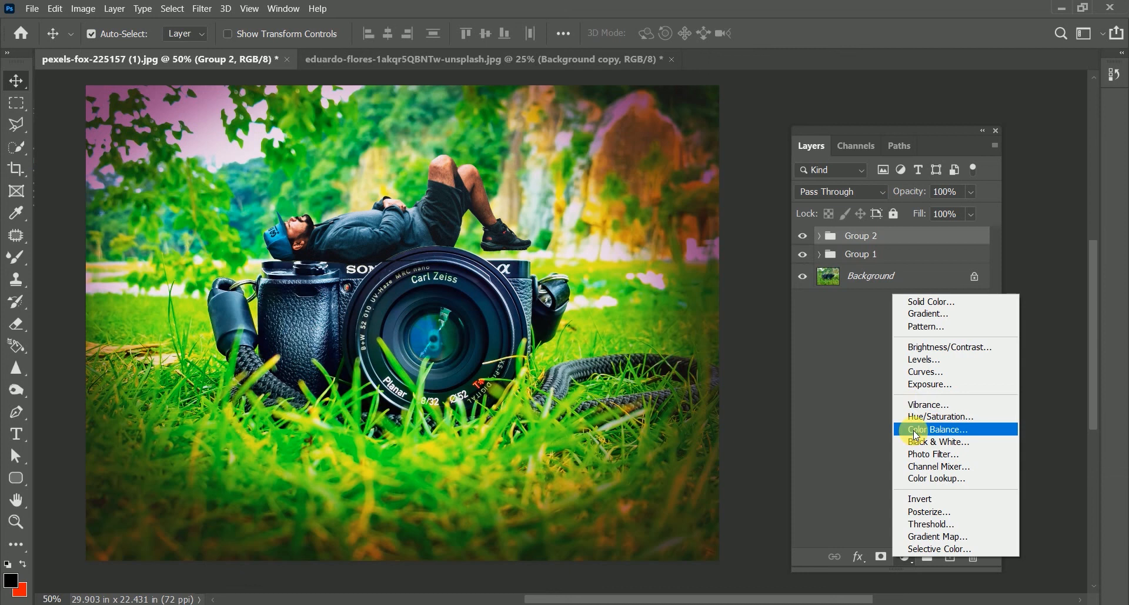
{"action": "left_click", "coordinate": [920, 357]}
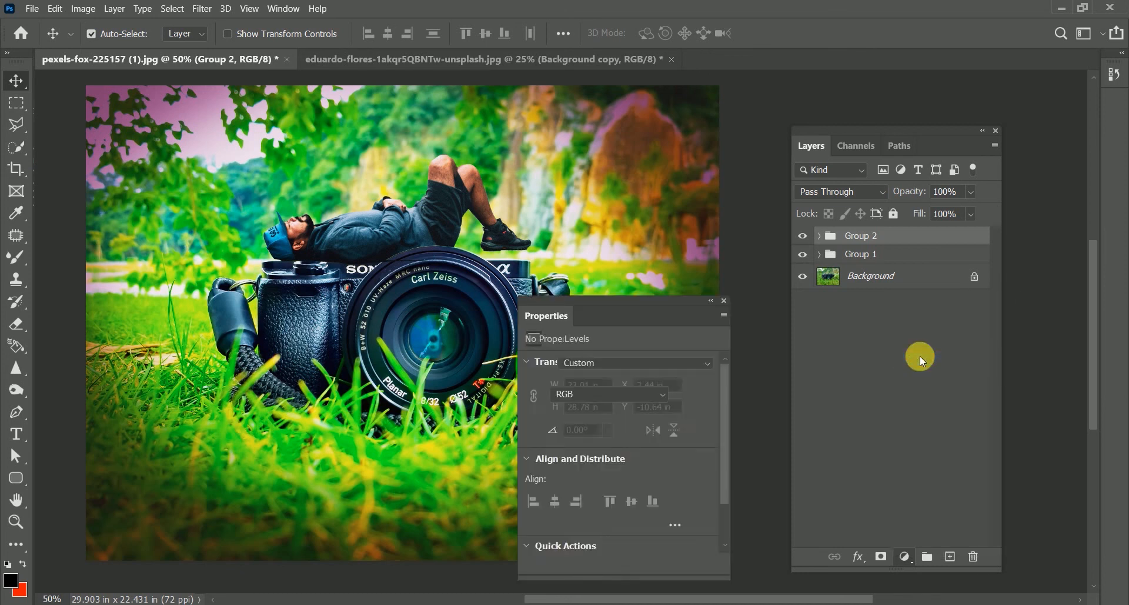
{"action": "left_click", "coordinate": [658, 359]}
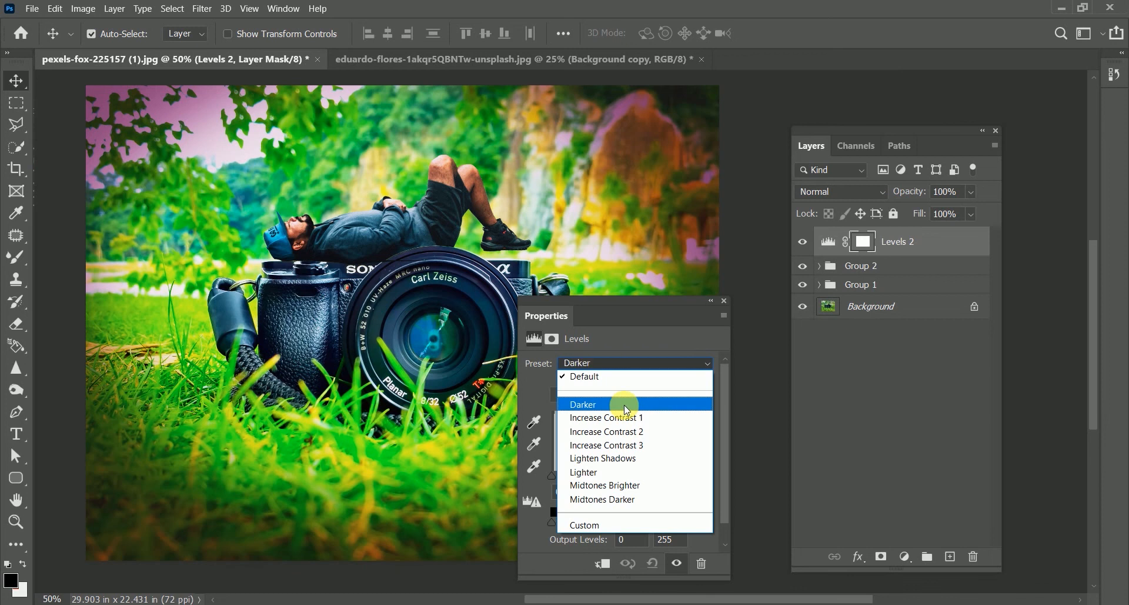
{"action": "left_click", "coordinate": [625, 406]}
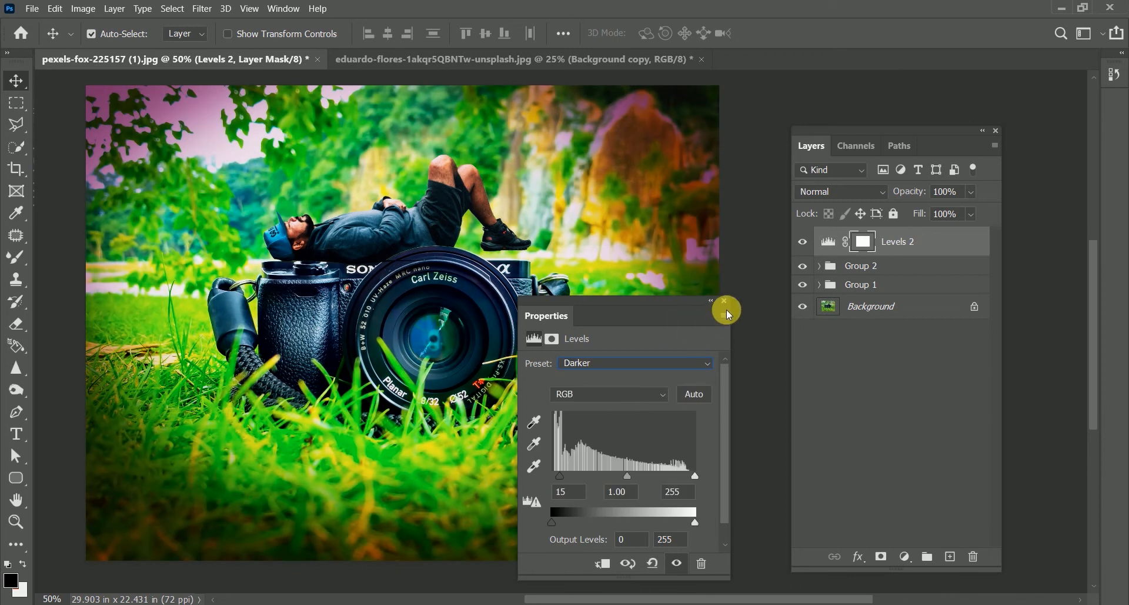
{"action": "left_click", "coordinate": [724, 301]}
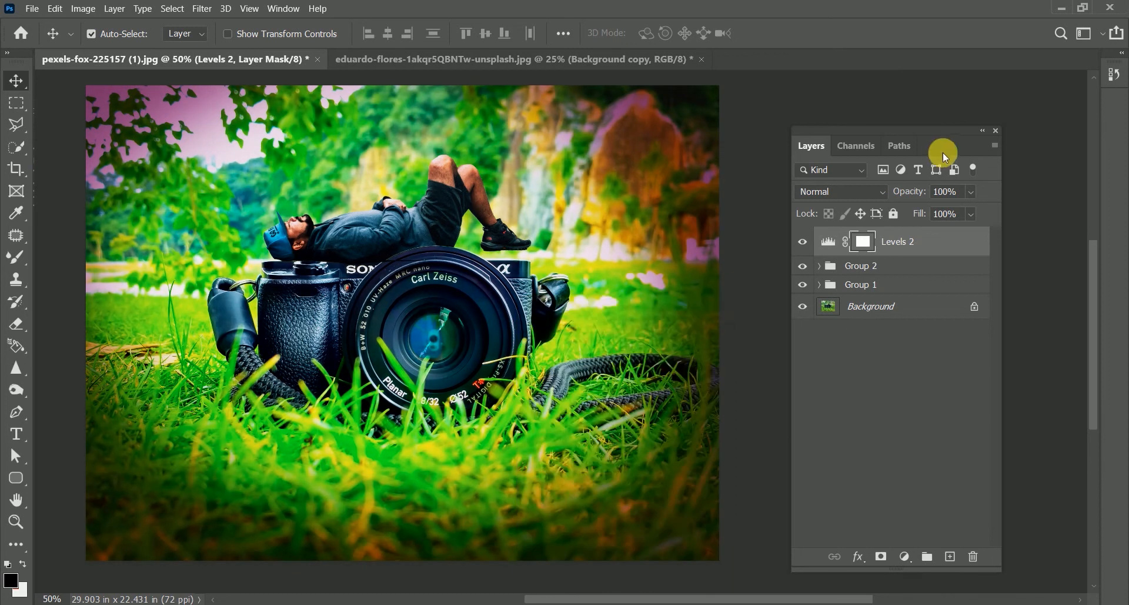
Set the new Levels layer to Soft Light with 78% opacity and 58% fill, and move it into Group 2
{"action": "left_click", "coordinate": [878, 199]}
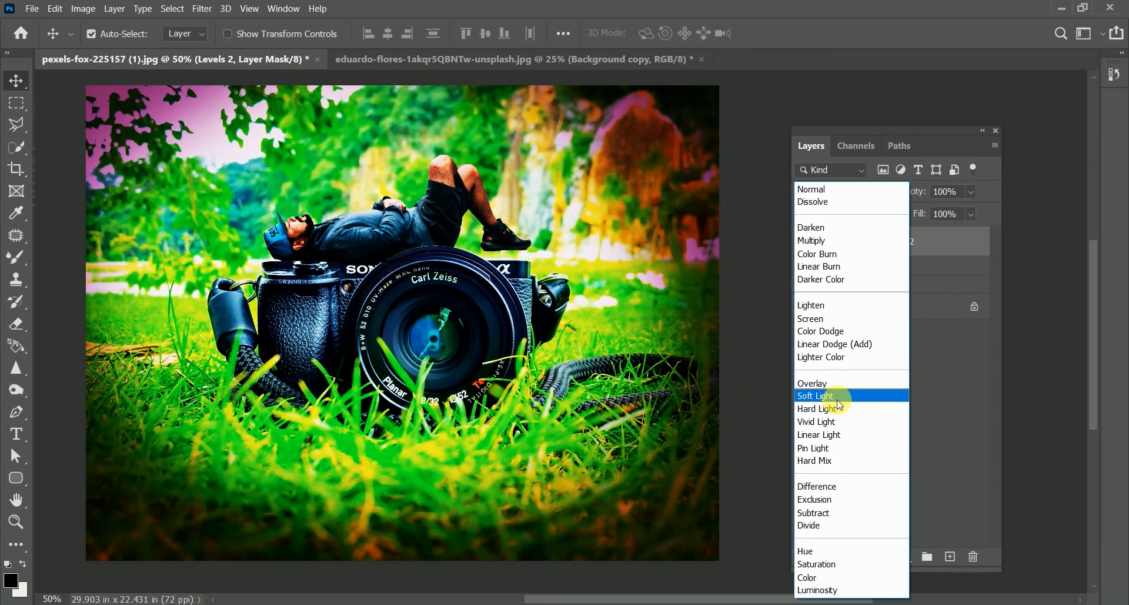
{"action": "left_click", "coordinate": [843, 395]}
{"action": "left_click_drag", "start_coordinate": [922, 189], "coordinate": [887, 221]}
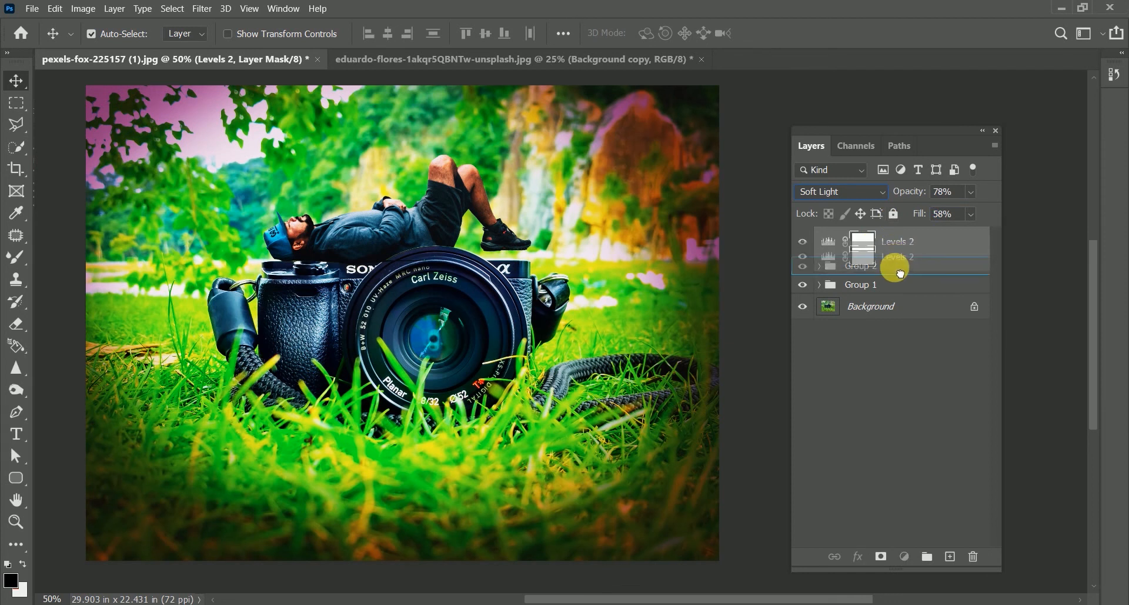
{"action": "key", "text": "Delete"}
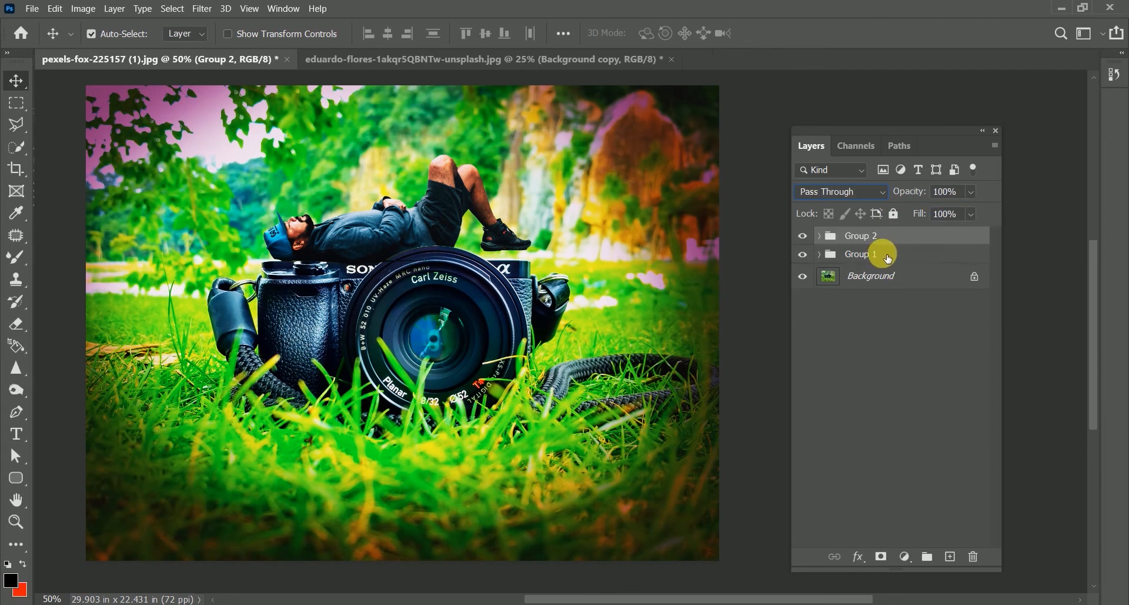
Combine Group 1 and Group 2 into one parent group and toggle its visibility to compare before and after
{"action": "left_click", "coordinate": [888, 259], "text": "shift"}
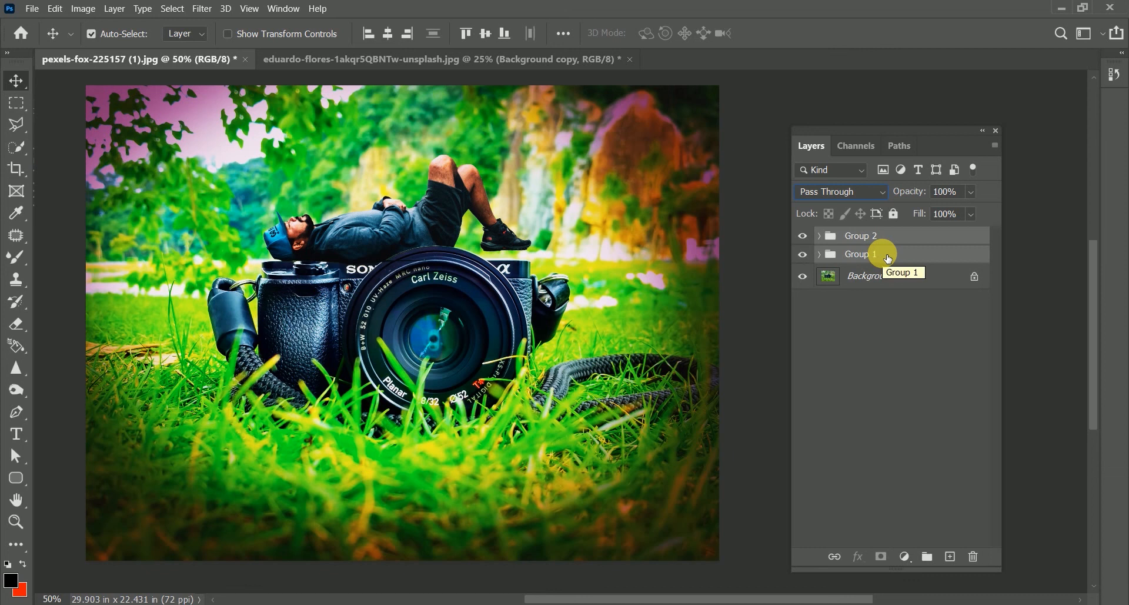
{"action": "key", "text": "ctrl+g"}
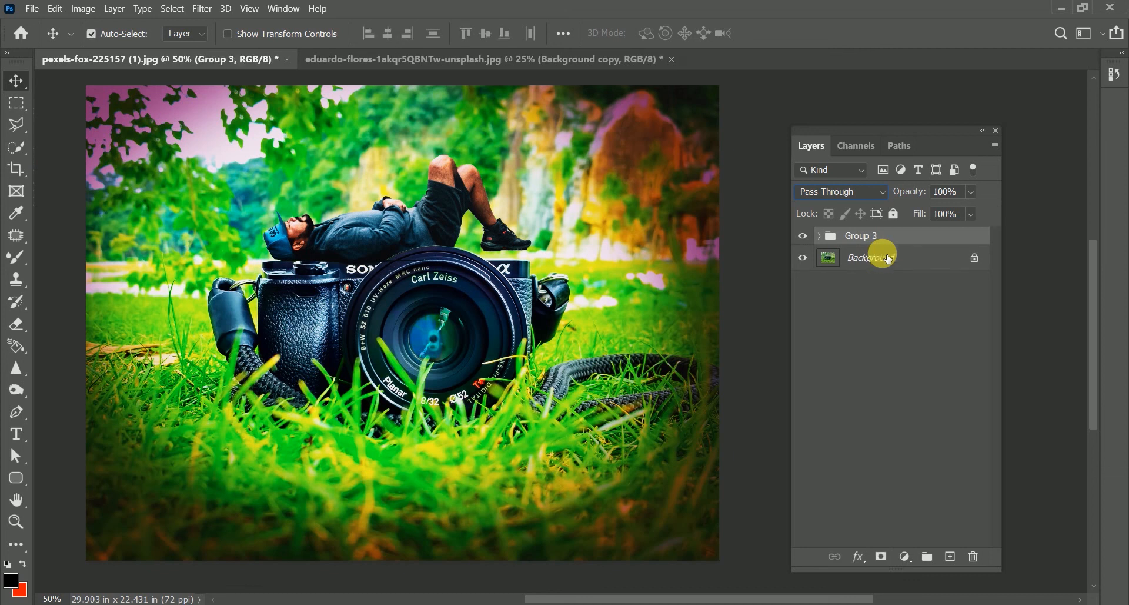
{"action": "left_click", "coordinate": [803, 237]}
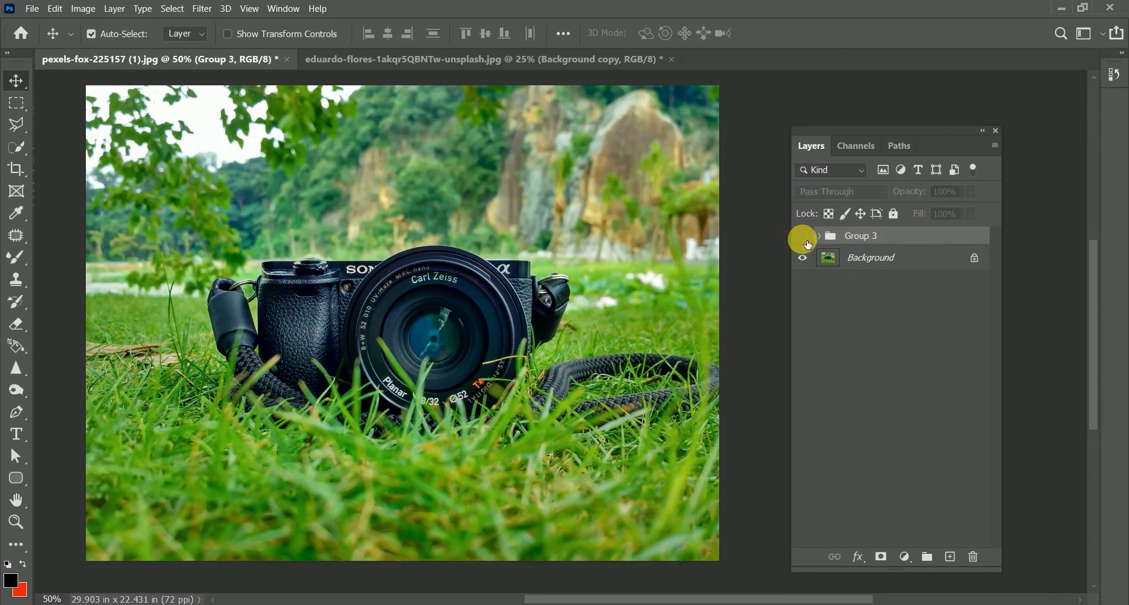
{"action": "left_click", "coordinate": [804, 237]}
{"action": "left_click", "coordinate": [803, 237]}
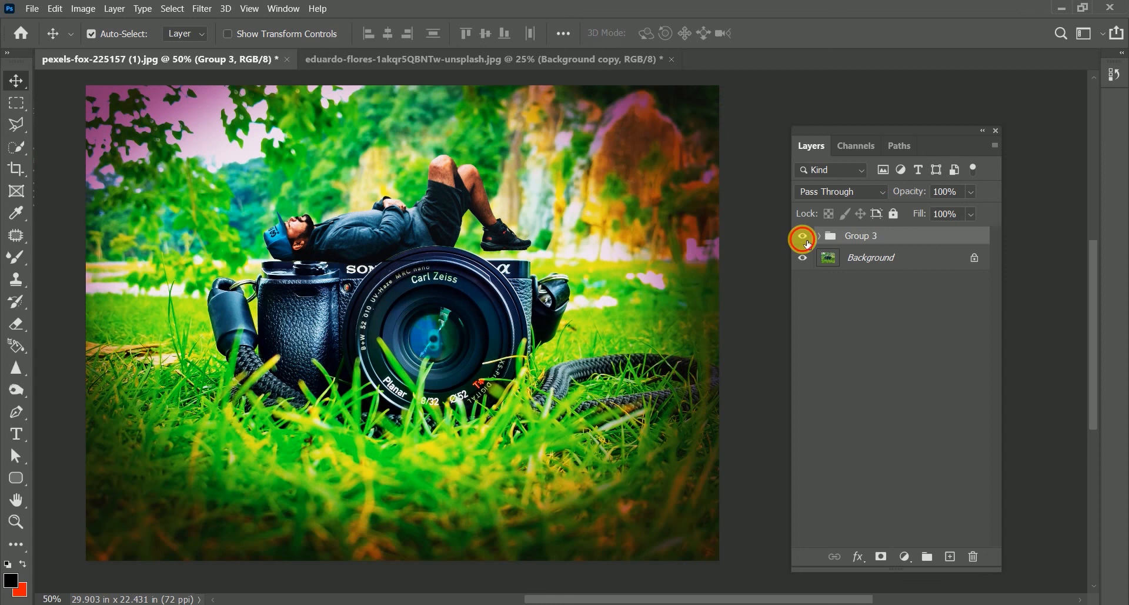
{"action": "left_click", "coordinate": [804, 237]}
{"action": "key", "text": "ctrl+alt+shift+e"}
{"action": "key", "text": "ctrl"}
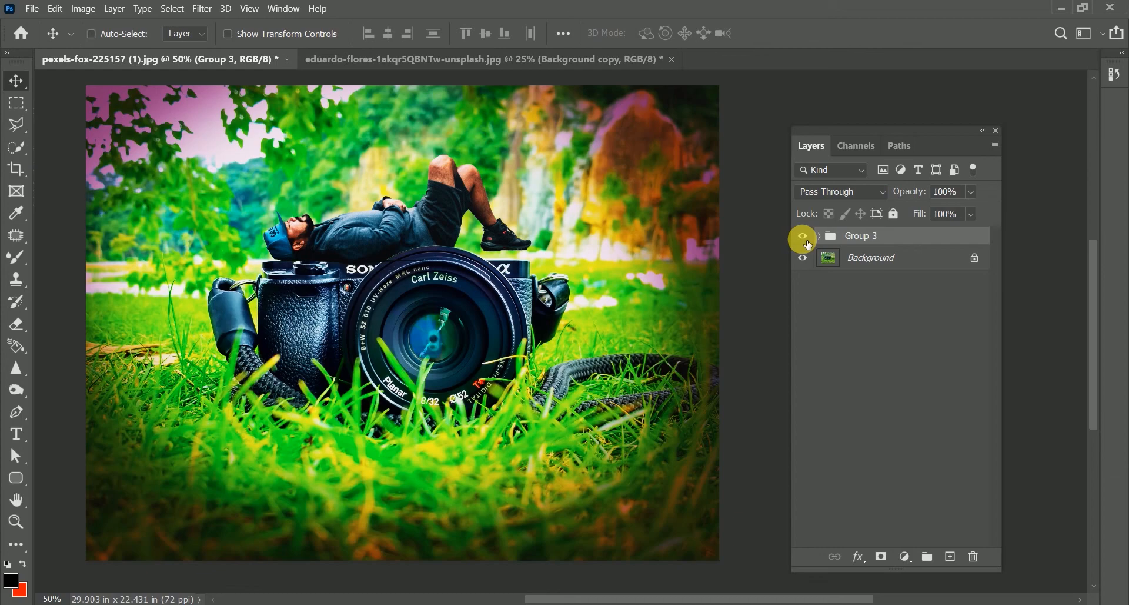